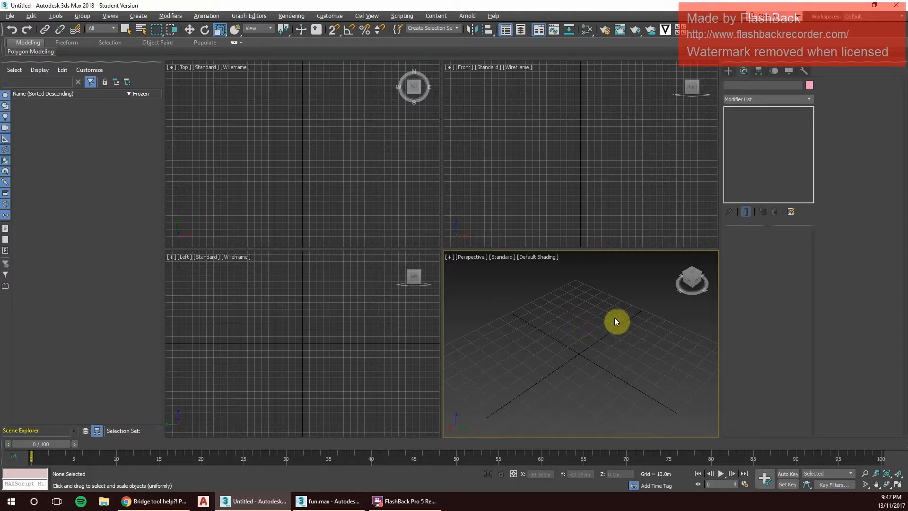
- Maximize the perspective viewport and create a plane about 154.5 m long and 155.6 m wide over the grid's centre
key("alt+w")
left_click(727, 71)
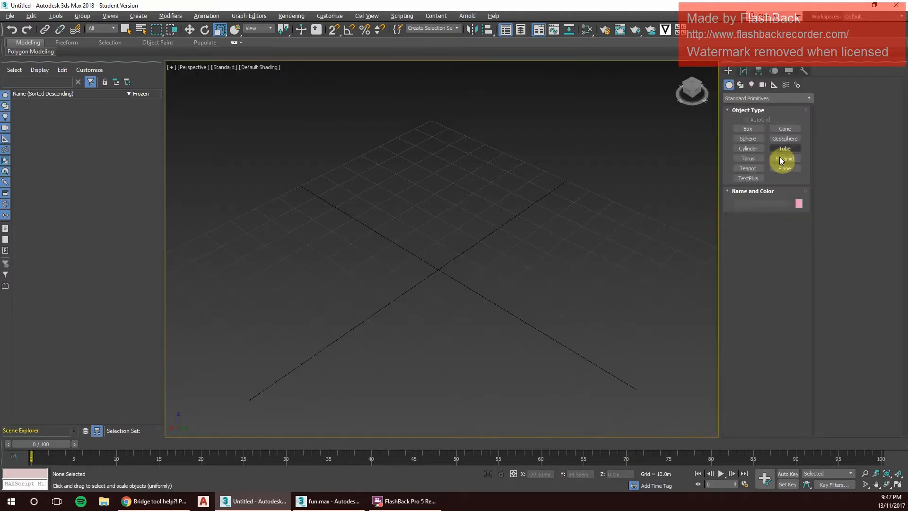
left_click(785, 168)
left_click_drag(415, 235, 691, 227)
key("z")
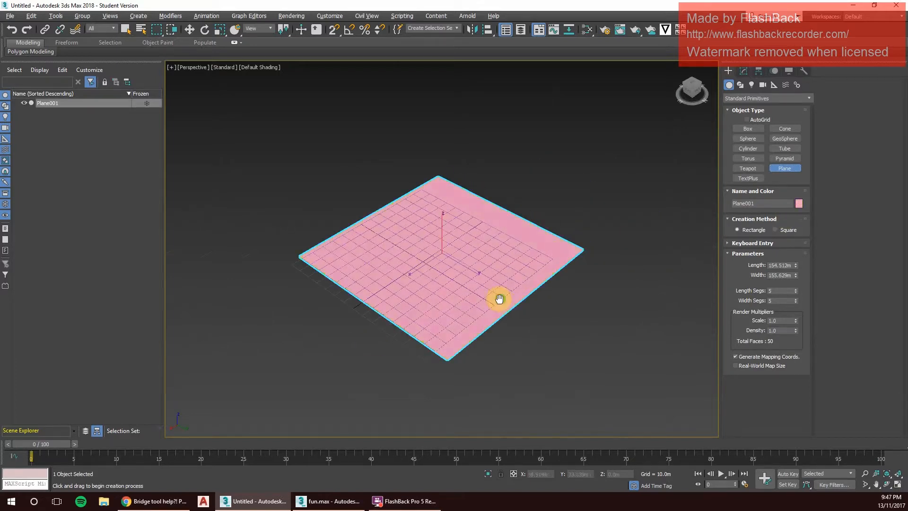
middle_click_drag(499, 298, 486, 317)
right_click(556, 236)
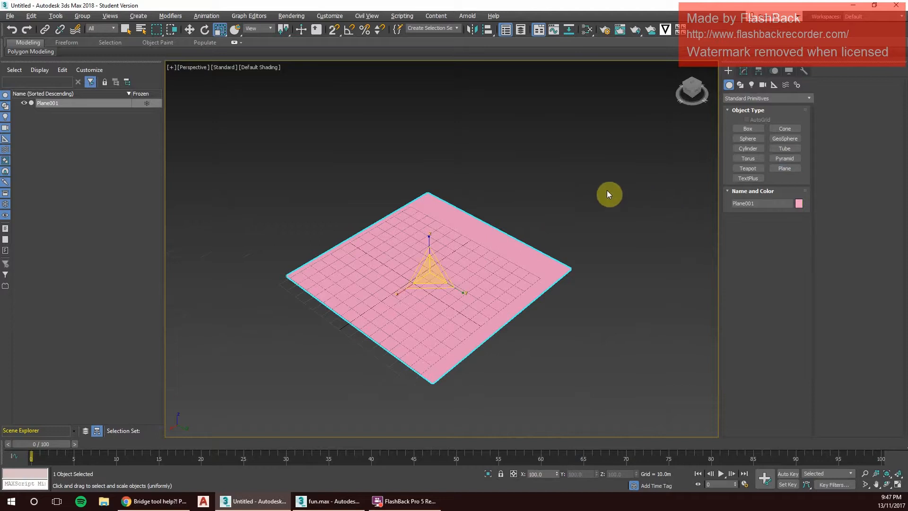
key("w")
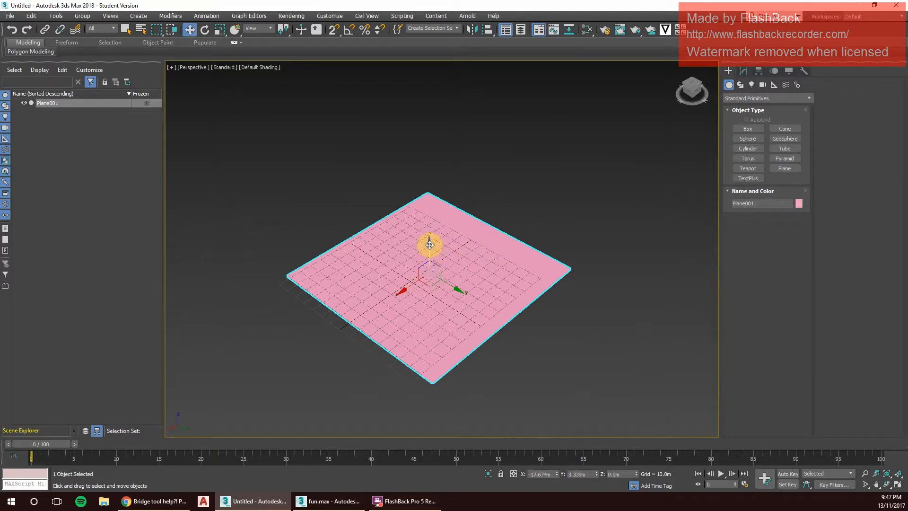
left_click_drag(429, 244, 432, 142, "shift")
left_click(471, 290)
- Turn on edged faces in the perspective viewport and show the plane's modifiable parameters
left_click(262, 67)
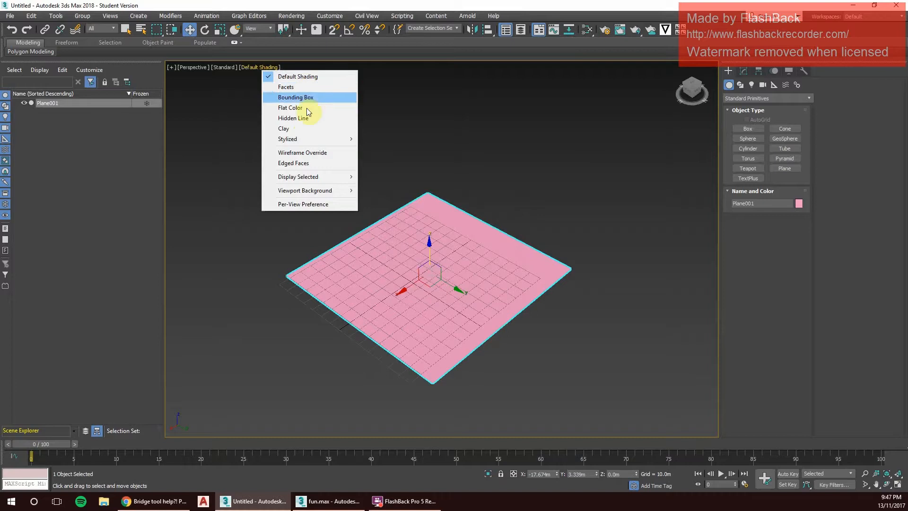
left_click(313, 164)
left_click(743, 71)
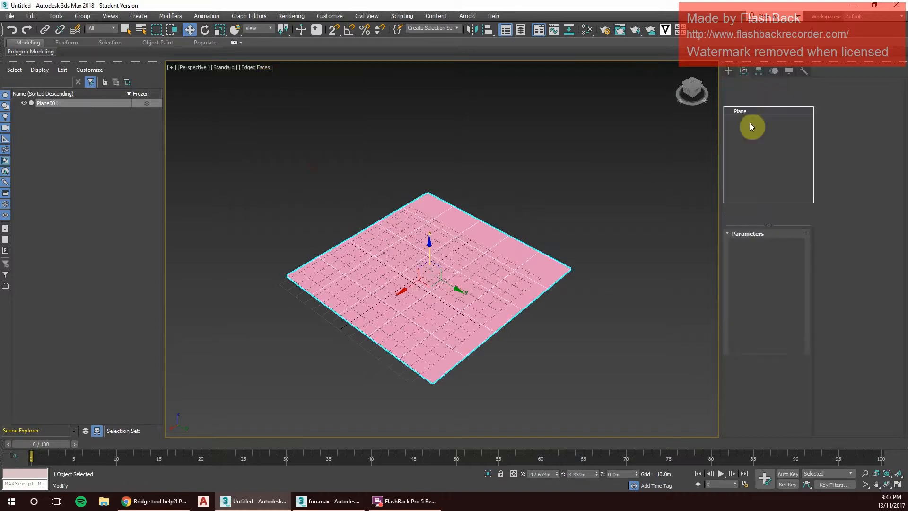
- Try 8 length segments on the plane and set the value back to 5
left_click_drag(784, 270, 740, 267)
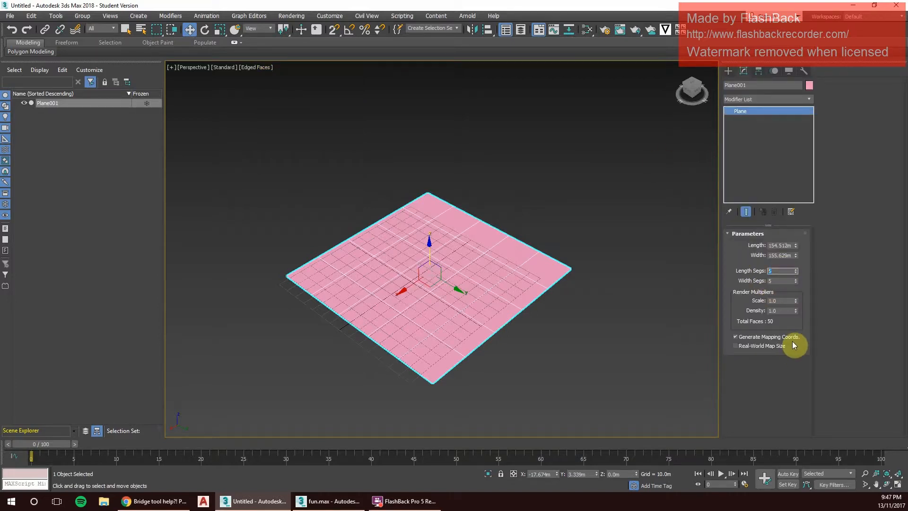
type("8")
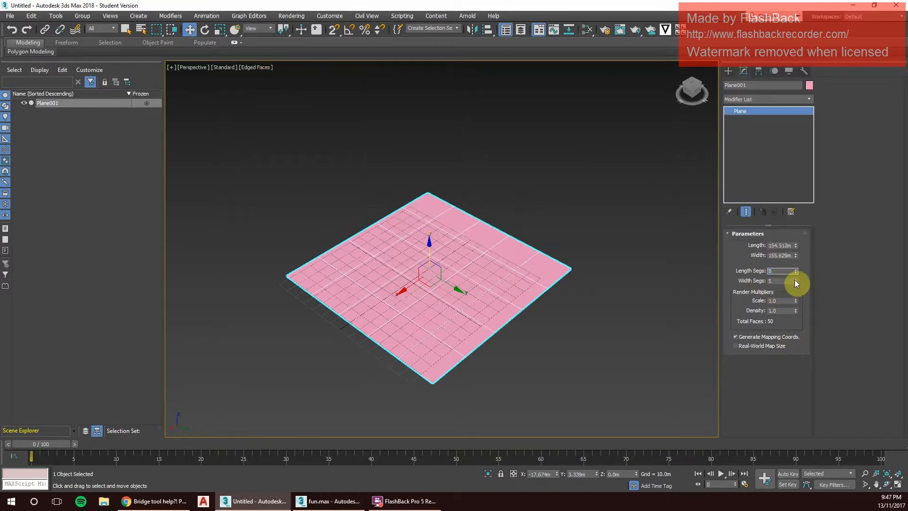
key("Return")
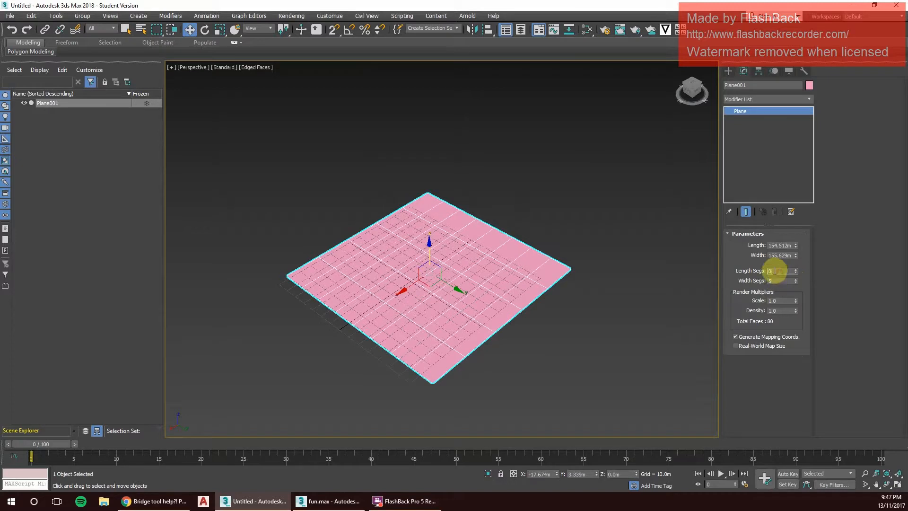
left_click_drag(775, 270, 742, 267)
type("5")
left_click(771, 282)
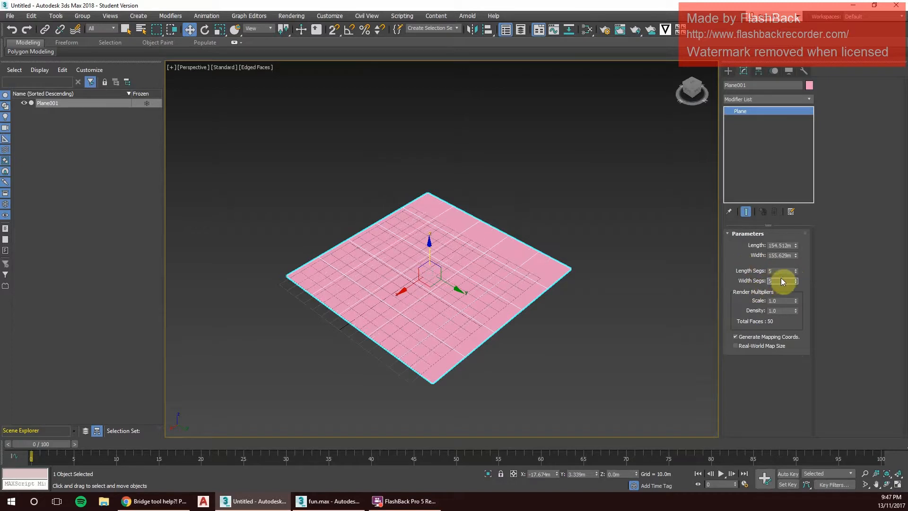
- Clone the plane as one copy directly above the original and raise it to a height of about 138.5 m
left_click(594, 201)
left_click(511, 263)
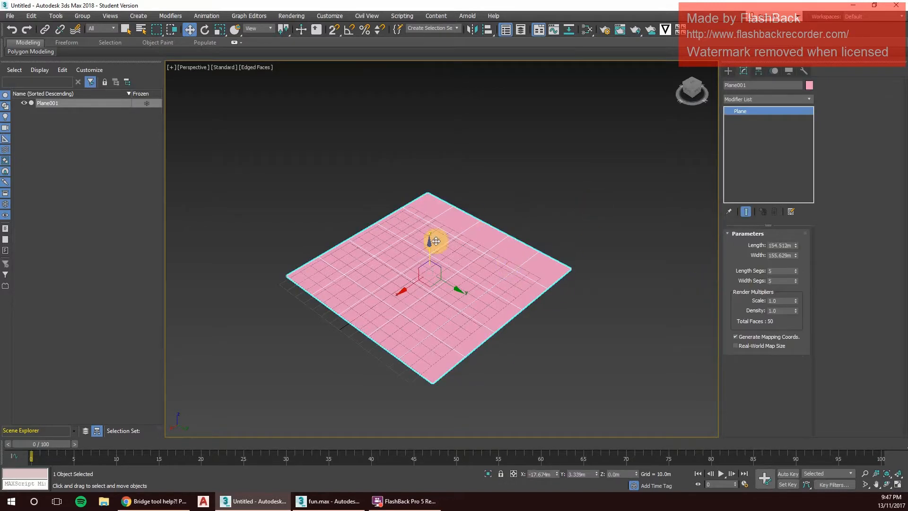
left_click_drag(436, 241, 429, 114, "shift")
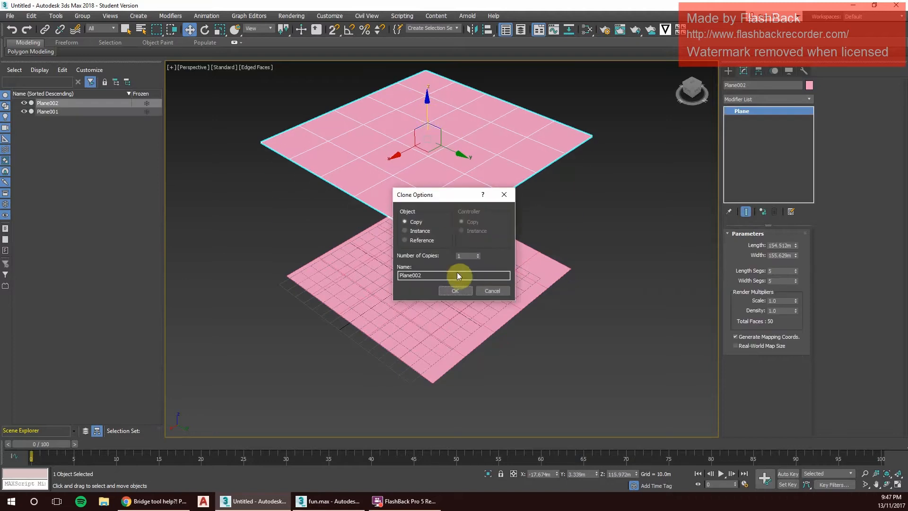
left_click(456, 291)
middle_click_drag(468, 260, 459, 144, "alt")
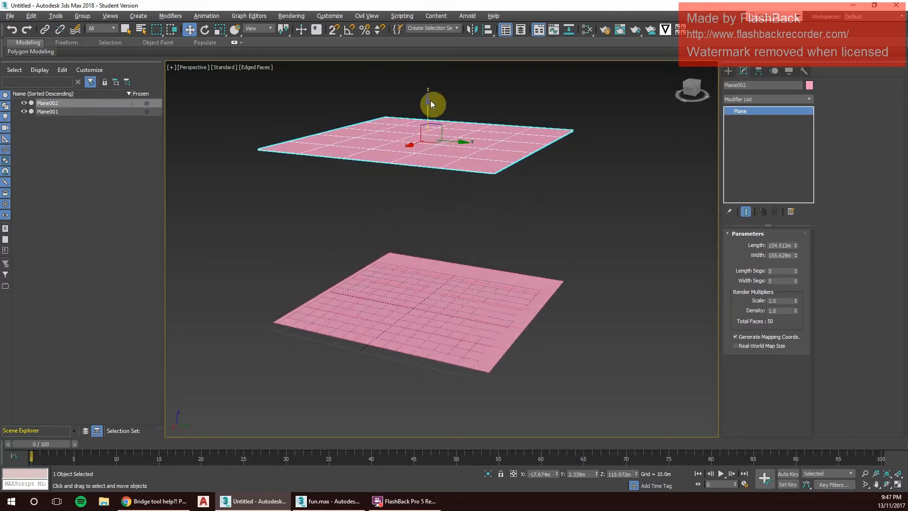
left_click_drag(430, 100, 432, 70)
scroll(555, 203, "down", 4)
left_click(555, 201)
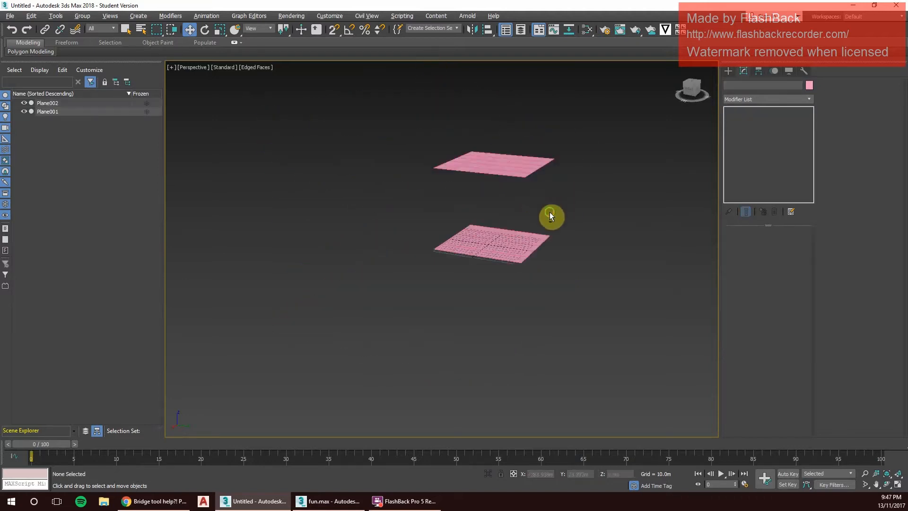
- Convert the upper plane to an Editable Poly
scroll(550, 216, "up", 5)
scroll(539, 219, "down", 2)
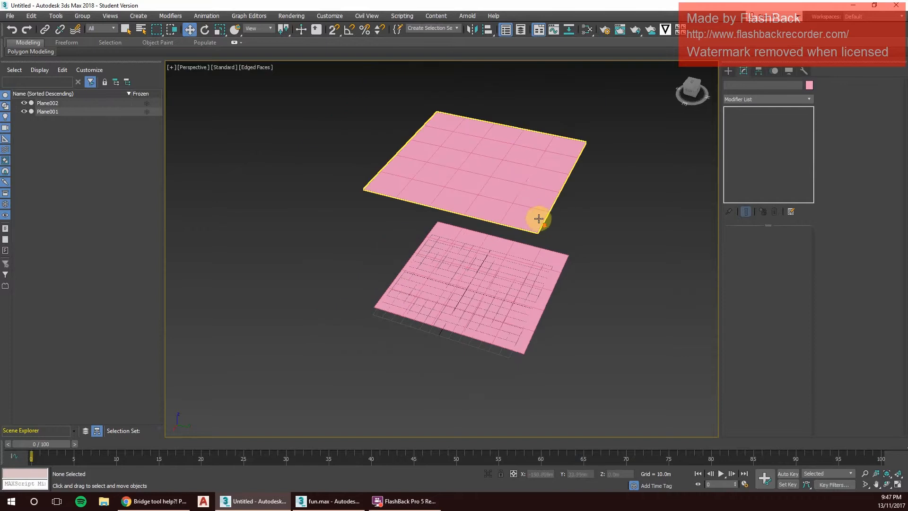
middle_click_drag(544, 205, 525, 223)
left_click(487, 206)
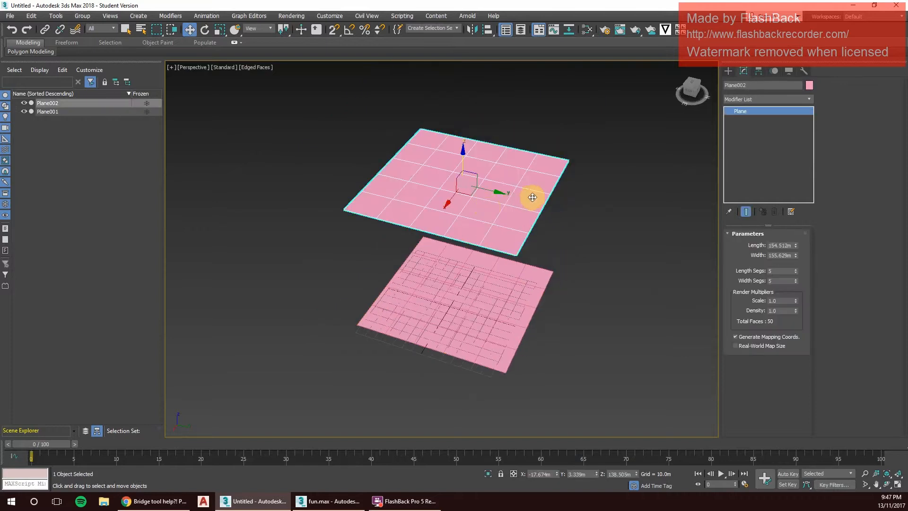
right_click(535, 179)
mouse_move(577, 274)
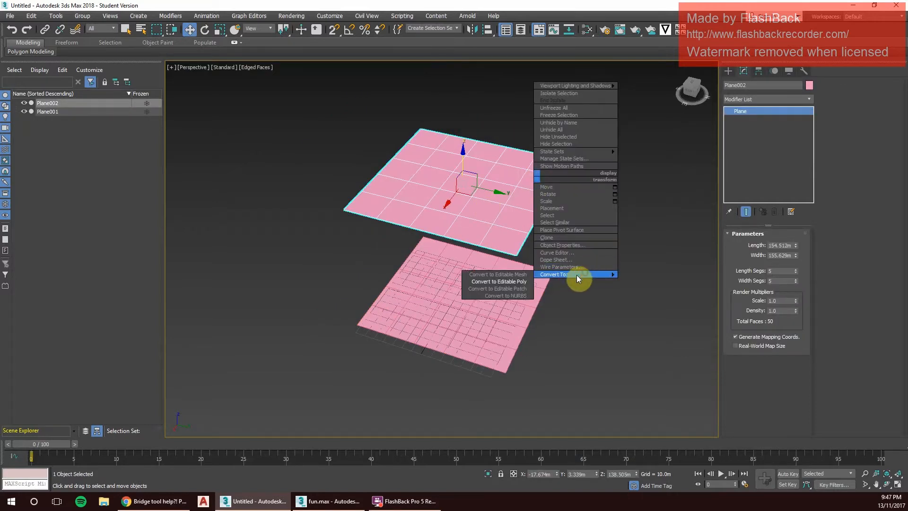
left_click(500, 281)
- Attach the lower plane to the upper editable poly so both form one object
middle_click_drag(623, 241, 614, 229, "alt")
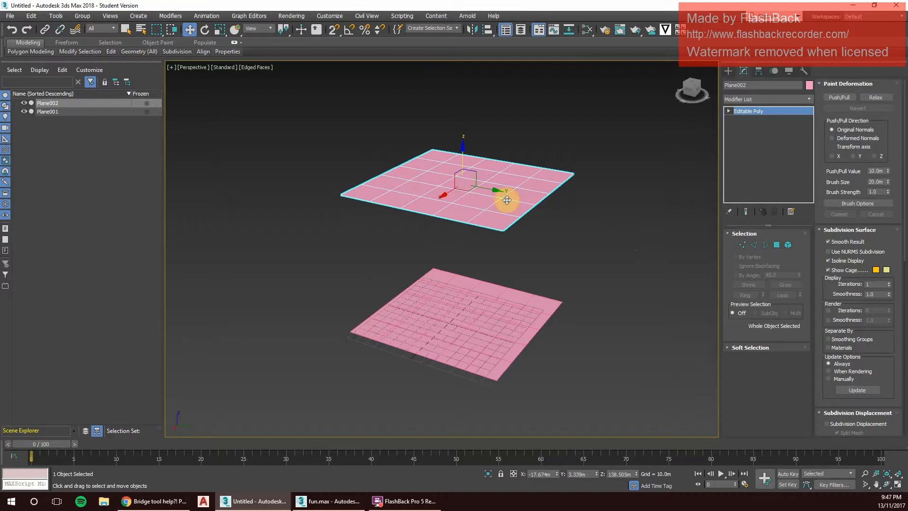
scroll(853, 208, "down", 10)
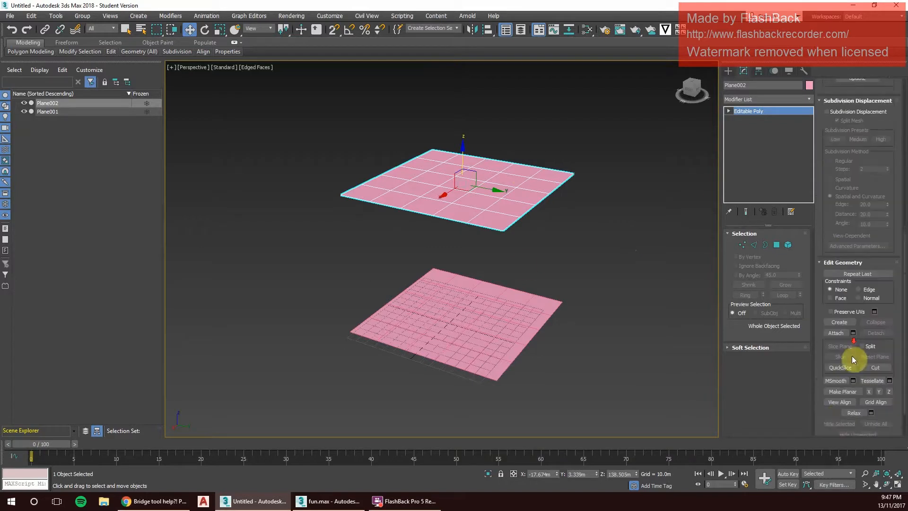
scroll(852, 358, "down", 3)
left_click(837, 290)
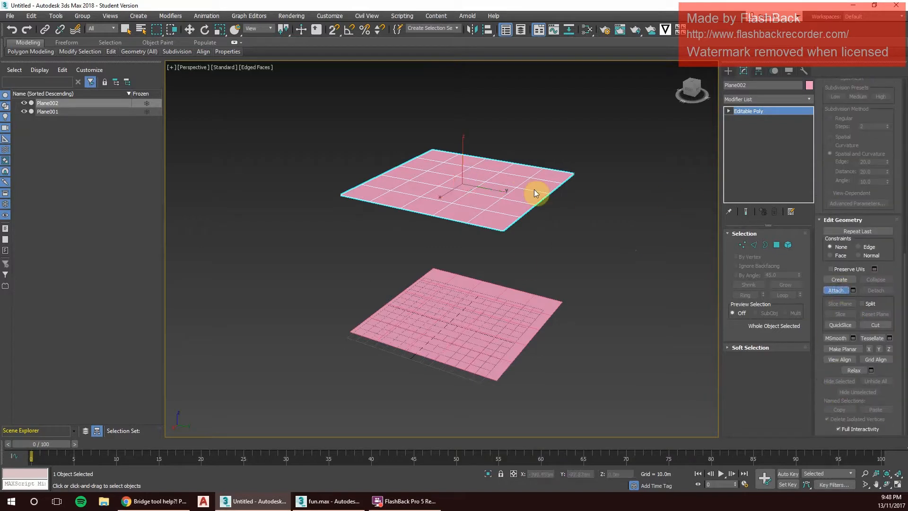
left_click(524, 313)
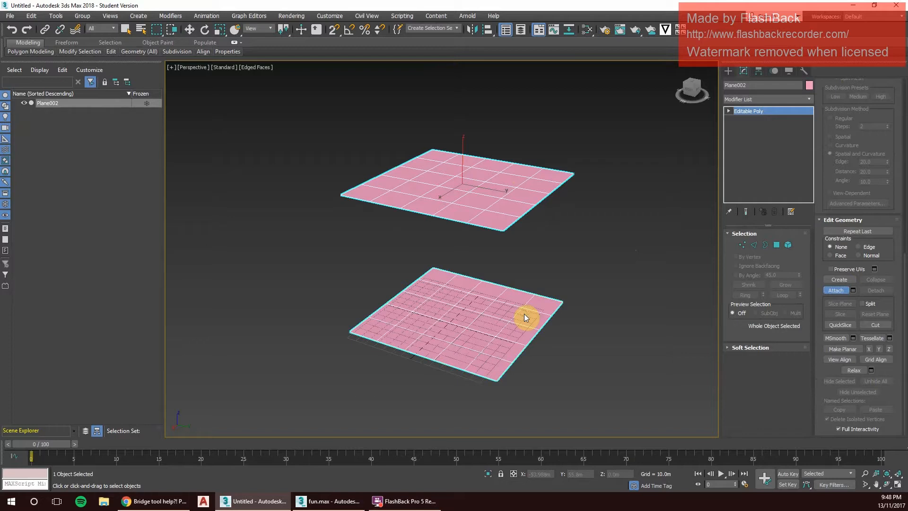
scroll(524, 313, "up", 3)
scroll(524, 313, "down", 4)
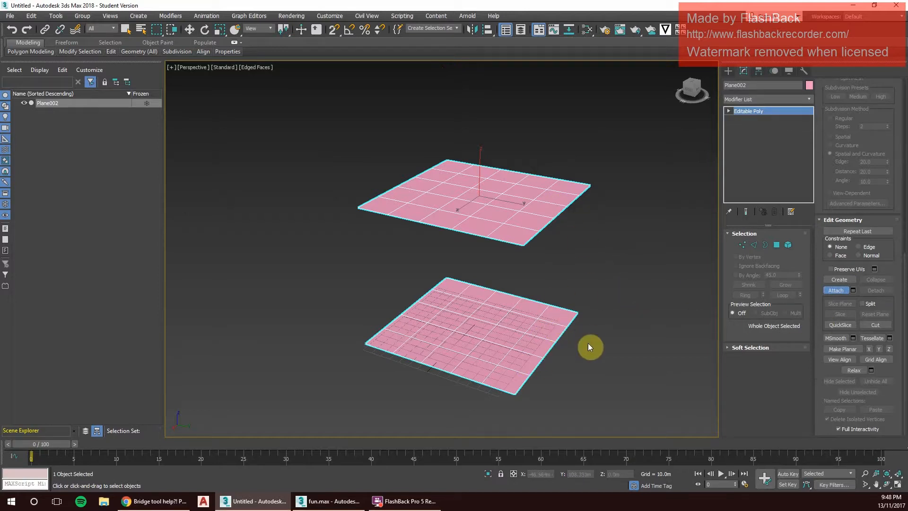
scroll(581, 339, "up", 3)
mouse_move(586, 342)
middle_mouse_down()
mouse_move(622, 361)
mouse_move(601, 367)
mouse_move(574, 335)
middle_mouse_up()
scroll(621, 361, "down", 3)
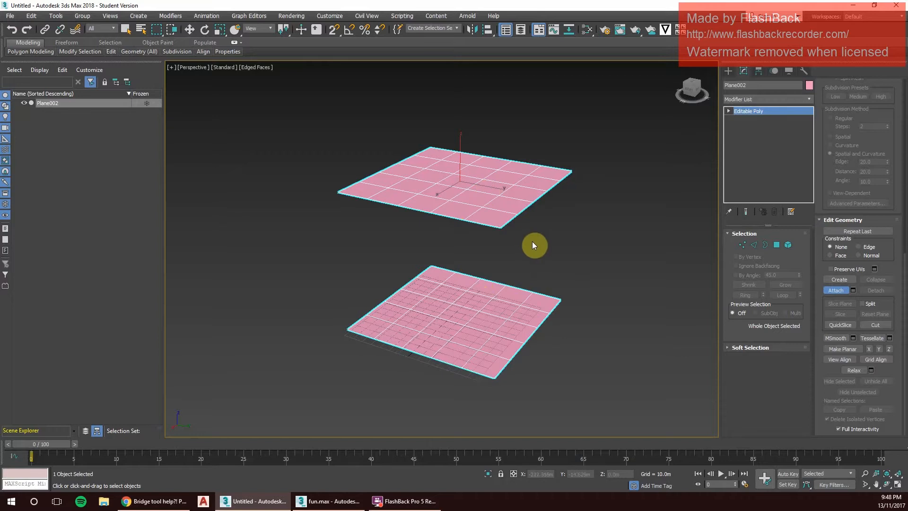
middle_click_drag(528, 244, 513, 252, "alt")
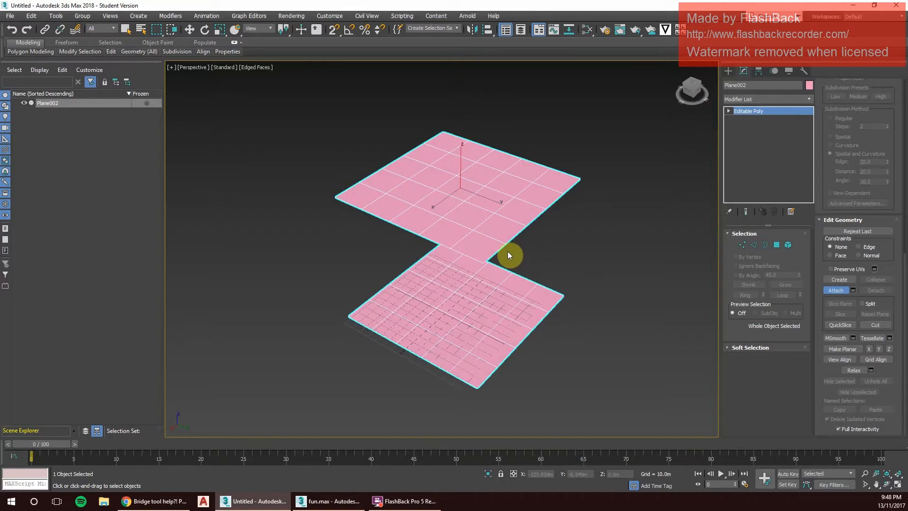
mouse_move(508, 255)
middle_mouse_down("alt")
mouse_move(523, 251)
mouse_move(522, 261)
mouse_move(494, 259)
middle_mouse_up("alt")
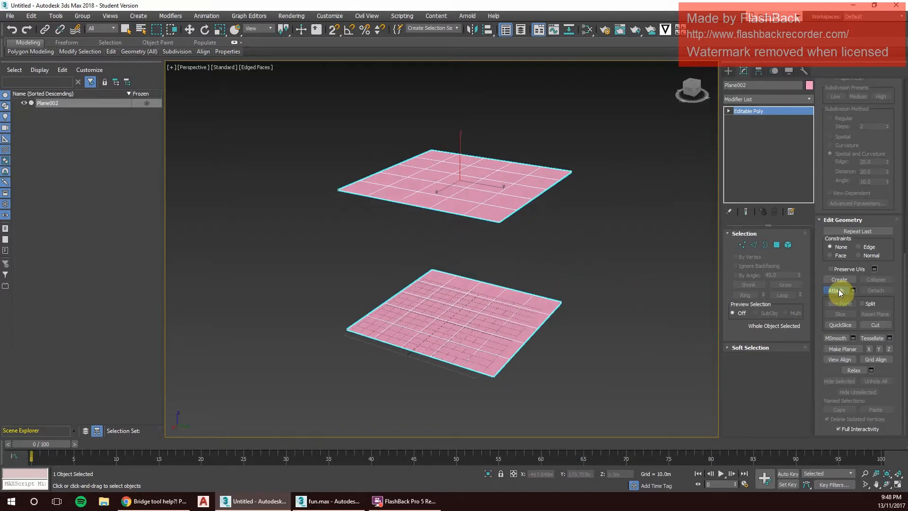
- Select one inner polygon on the upper plane together with the centre polygon of the lower plane
left_click(777, 244)
middle_click_drag(523, 214, 496, 203, "alt")
left_click(493, 194)
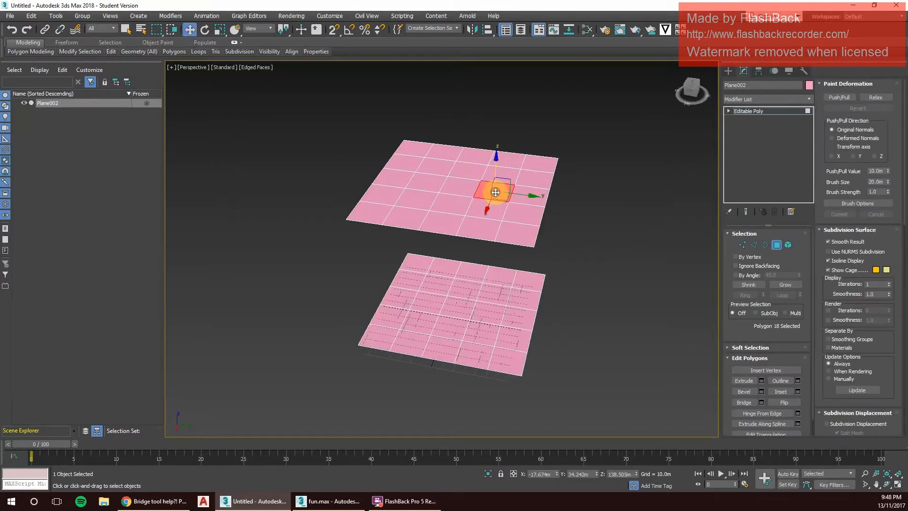
left_click(461, 313, "ctrl")
middle_click_drag(461, 313, 490, 302, "alt")
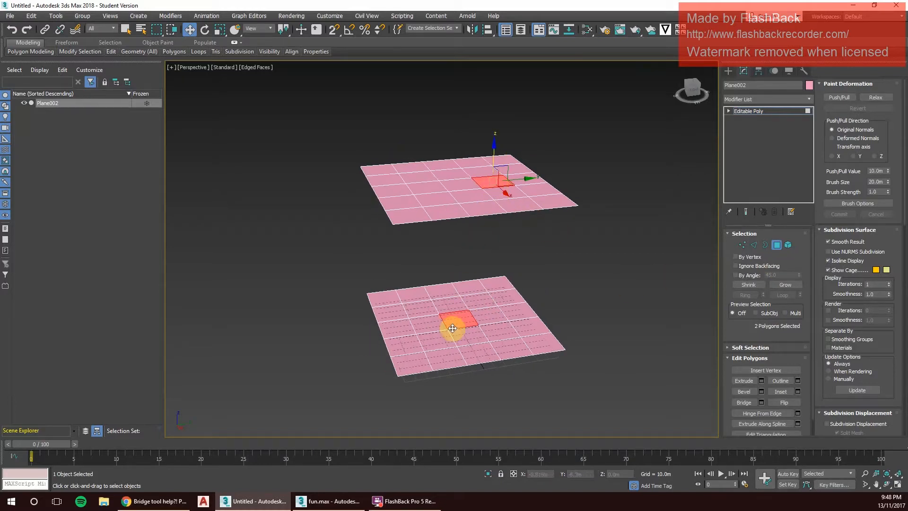
middle_click_drag(452, 328, 498, 279, "alt")
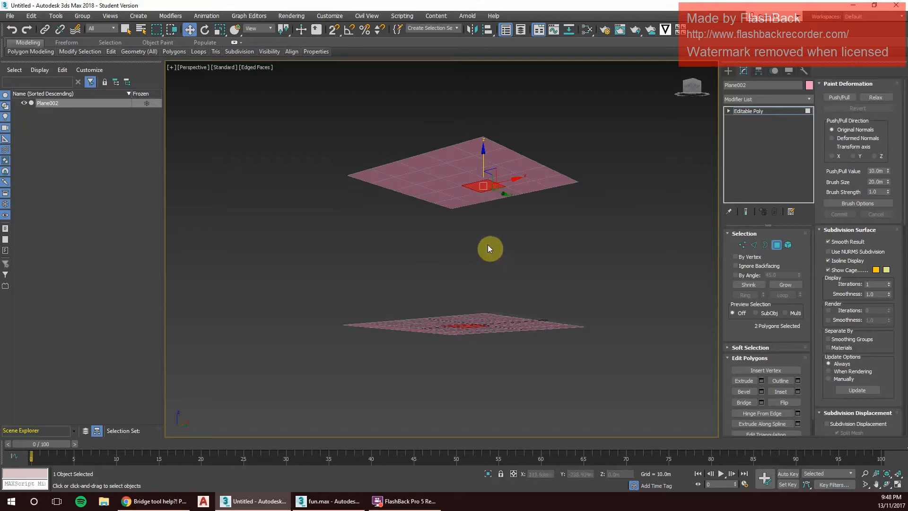
middle_click_drag(500, 196, 479, 226, "alt")
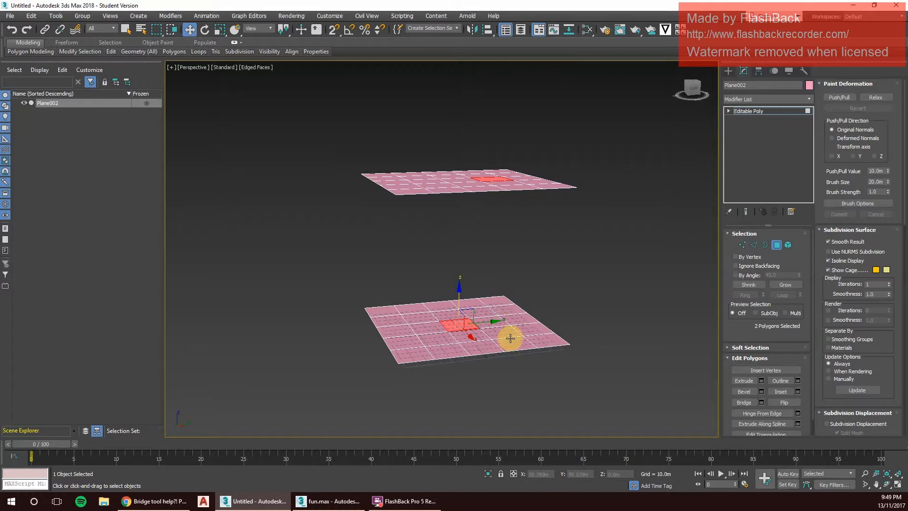
middle_click_drag(510, 337, 499, 350, "alt")
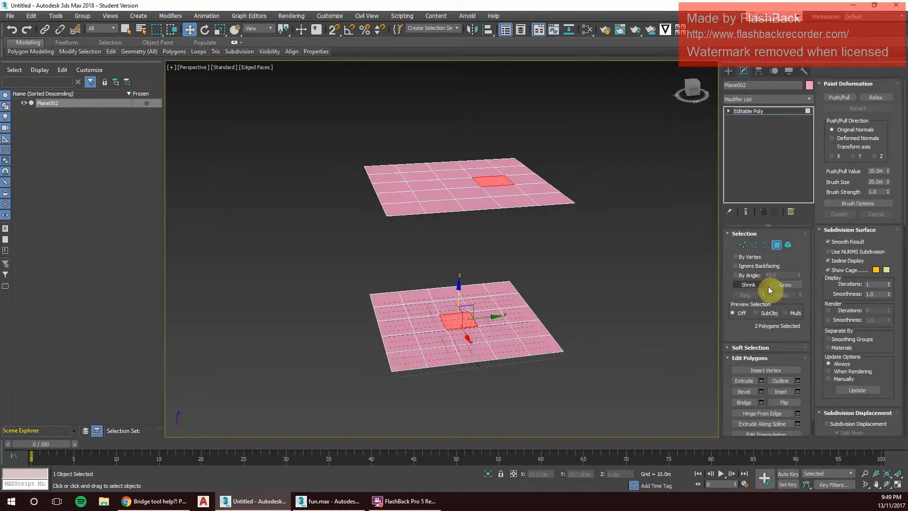
- Try to bridge the selected polygon on the upper plane with the centre polygon of the lower plane
scroll(851, 213, "down", 8)
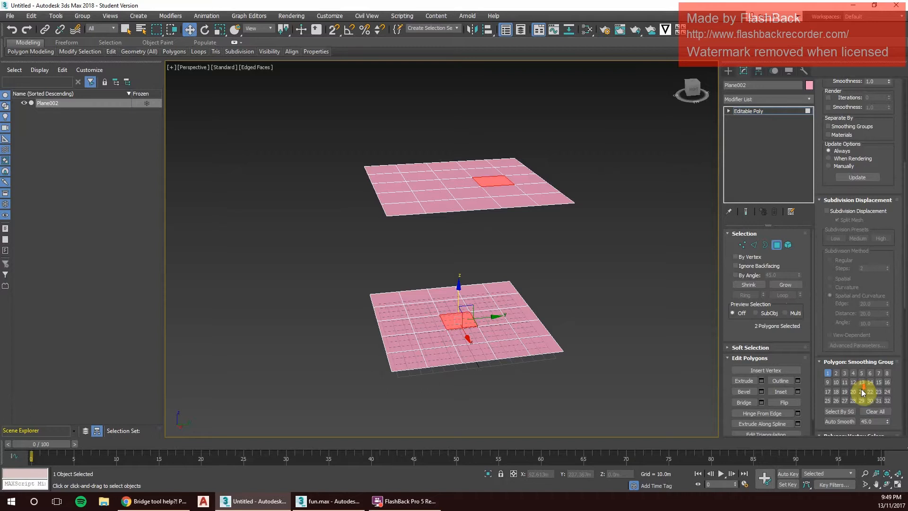
scroll(862, 393, "down", 12)
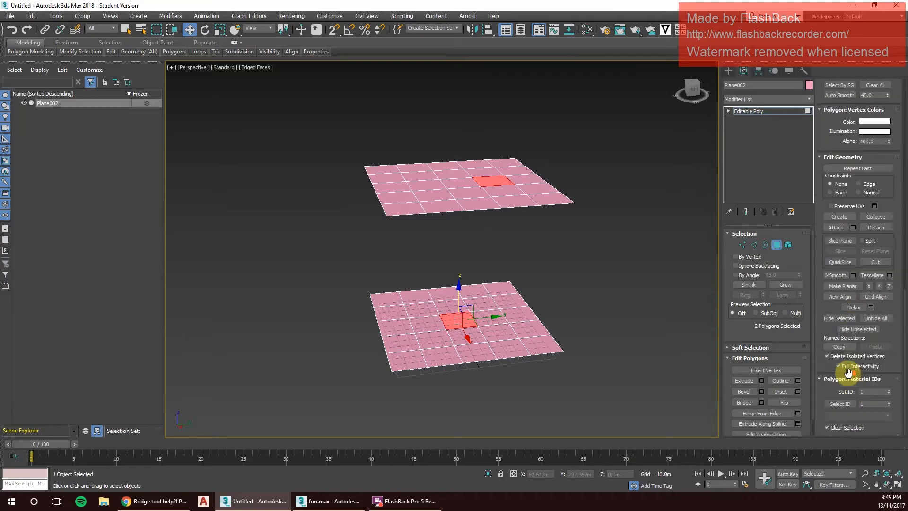
scroll(835, 305, "up", 4)
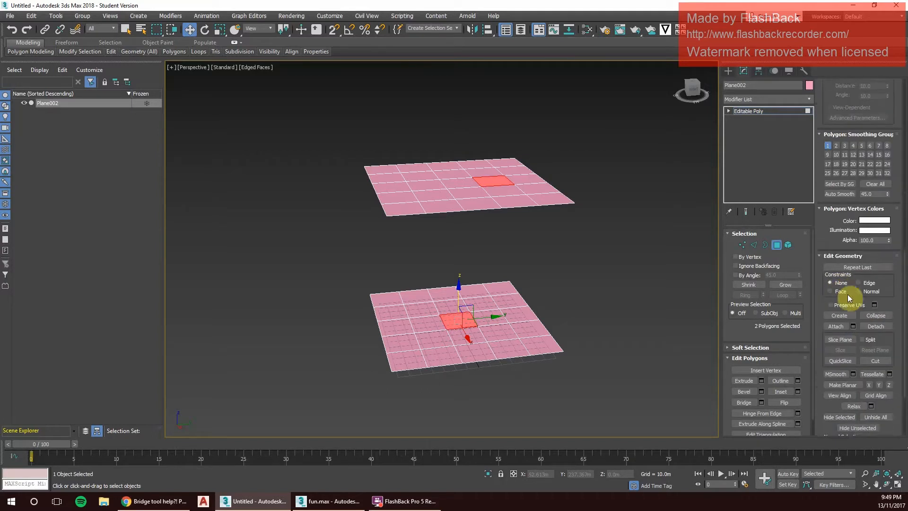
scroll(851, 303, "up", 15)
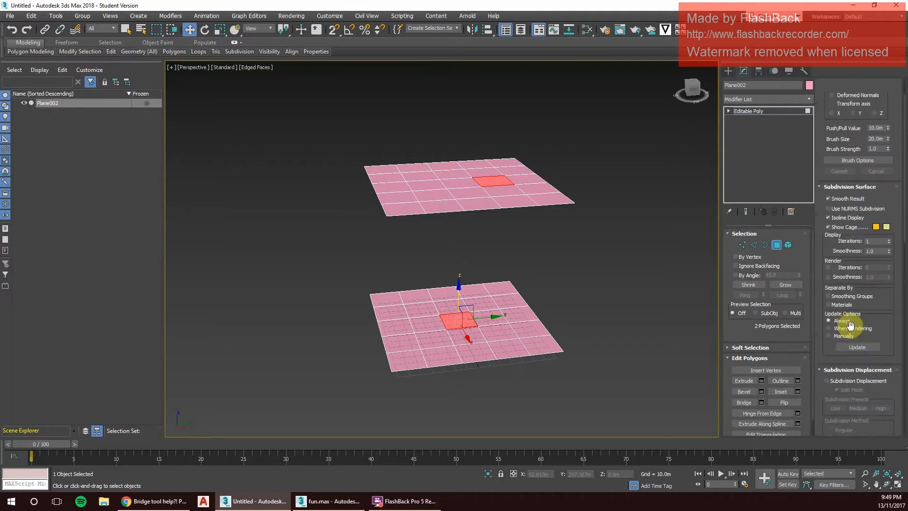
scroll(850, 326, "down", 3)
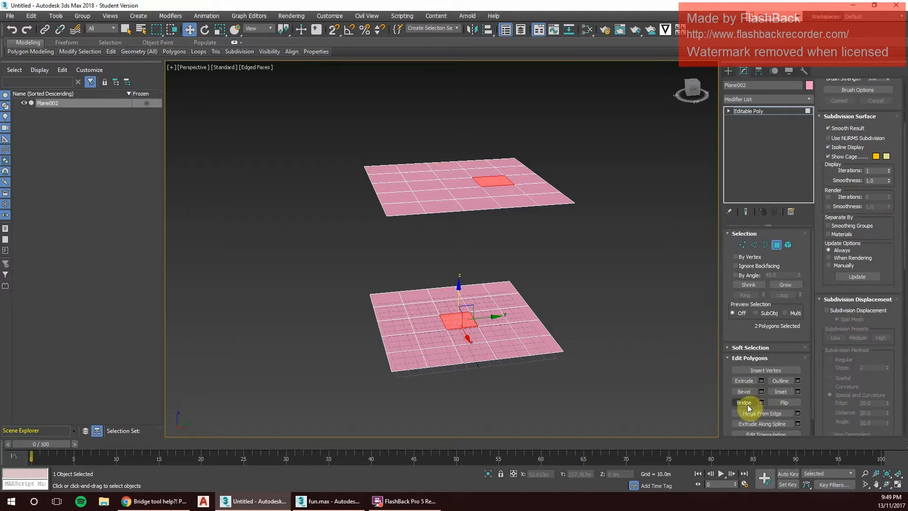
left_click(762, 403)
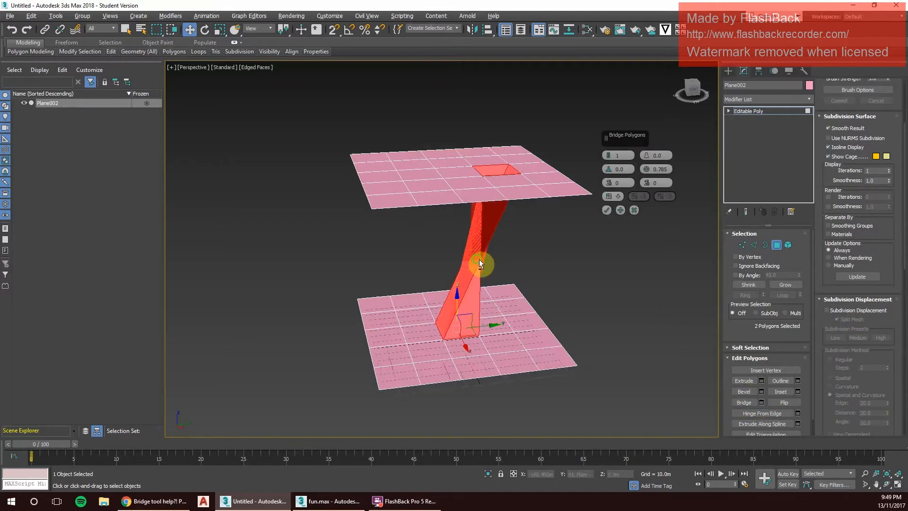
scroll(477, 261, "up", 6)
scroll(413, 193, "down", 8)
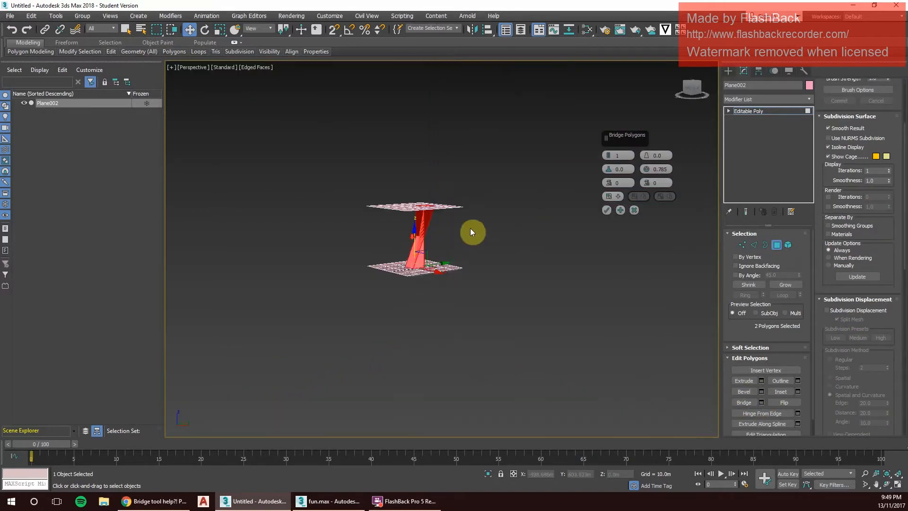
scroll(418, 249, "up", 5)
middle_click_drag(425, 236, 416, 235, "alt")
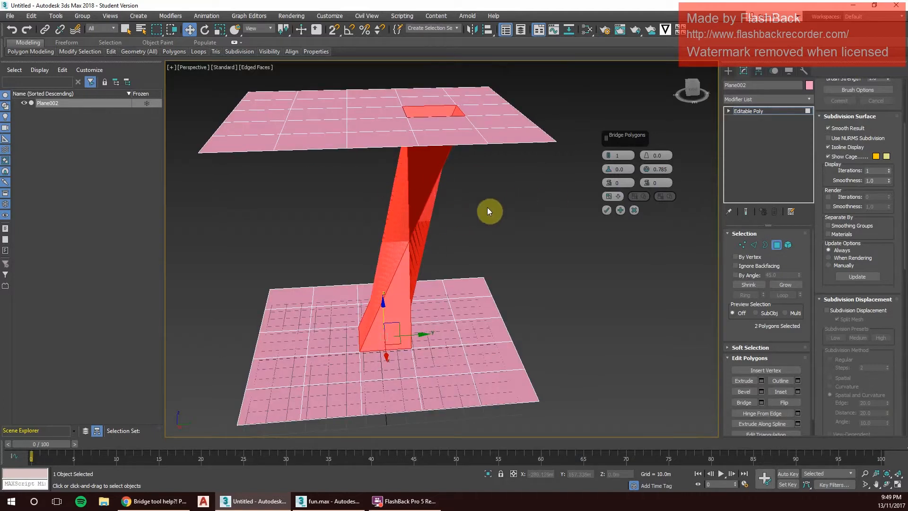
left_click(634, 210)
left_click(425, 213)
- Rotate all polygons of the lower plane by 180 degrees about the world Y axis
scroll(457, 210, "down", 3)
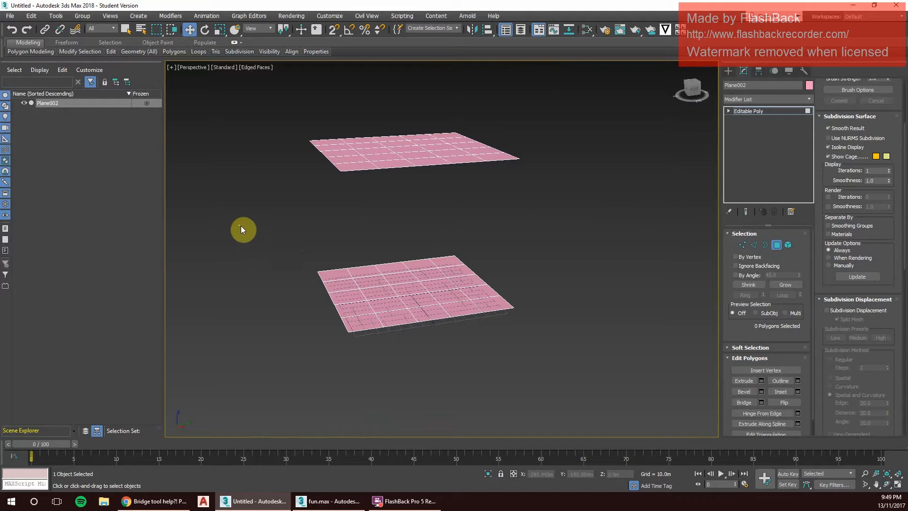
left_click_drag(241, 225, 604, 404)
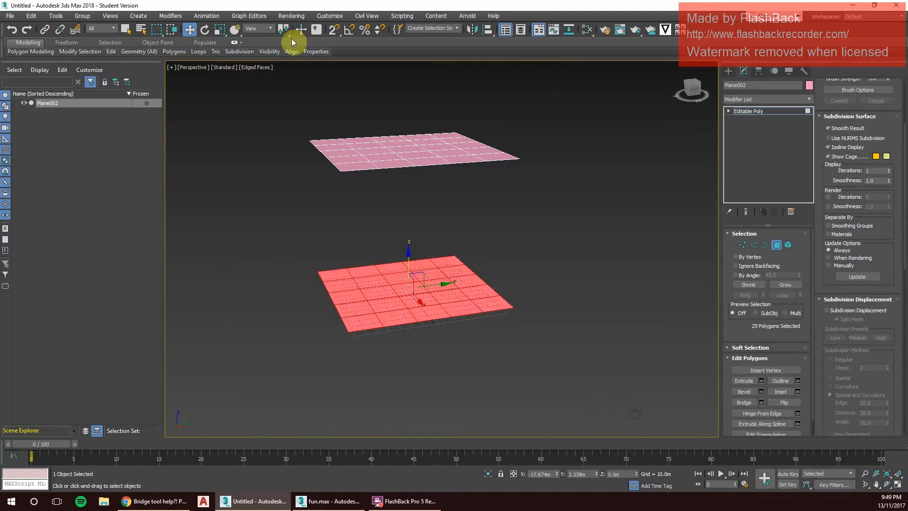
right_click(204, 30)
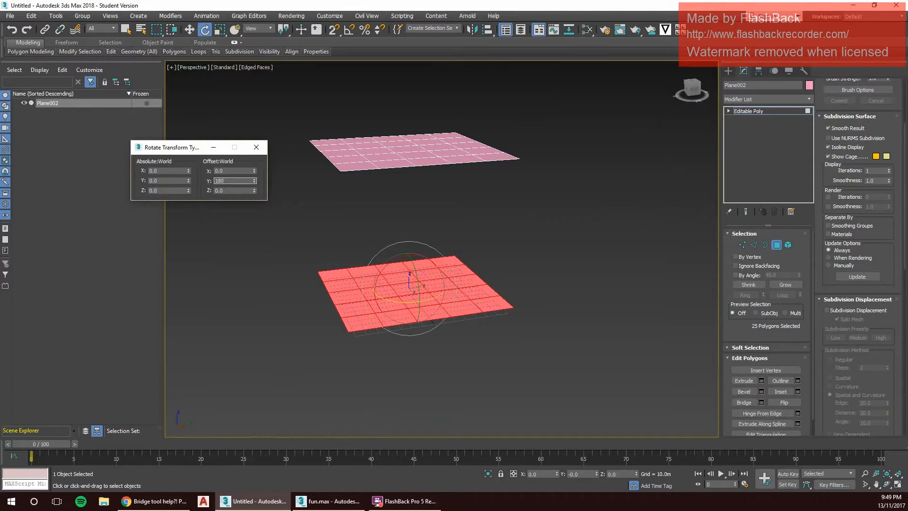
key("Return")
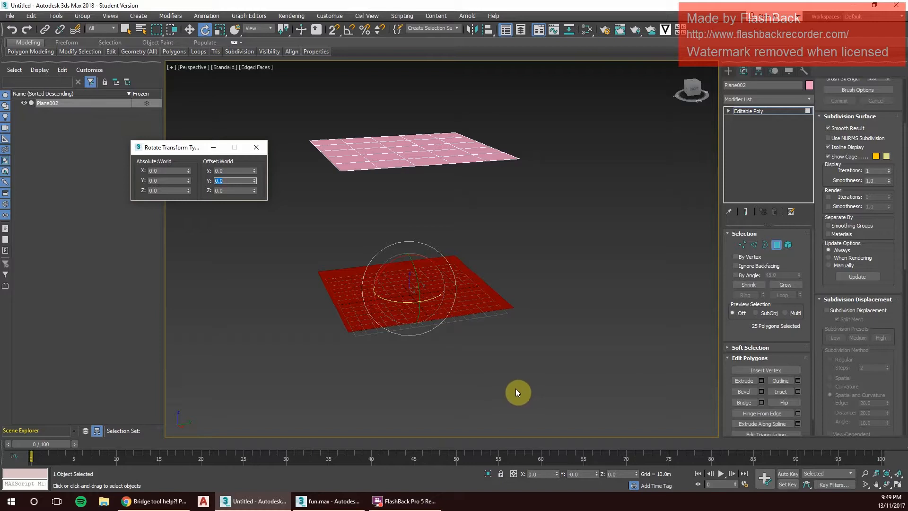
middle_click_drag(509, 314, 492, 316, "alt")
left_click(513, 276)
- Select a two-by-two block of inner polygons on the upper plane
middle_click_drag(512, 276, 462, 197, "alt")
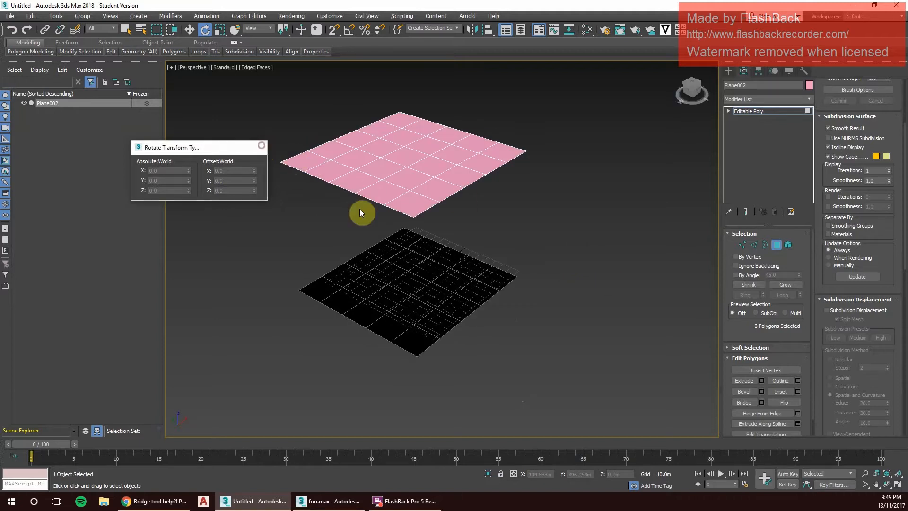
middle_click_drag(484, 270, 456, 308)
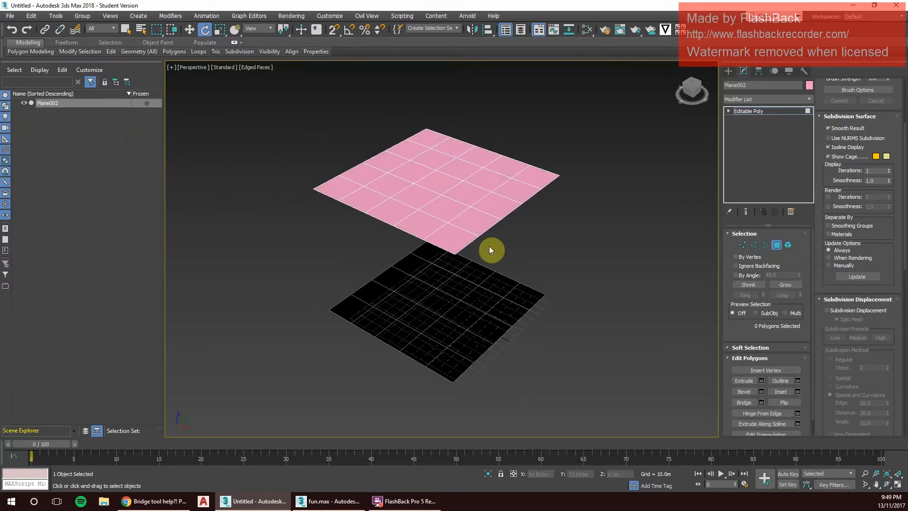
left_click(390, 189)
left_click(414, 175, "ctrl")
left_click(412, 194, "ctrl")
left_click(437, 183, "ctrl")
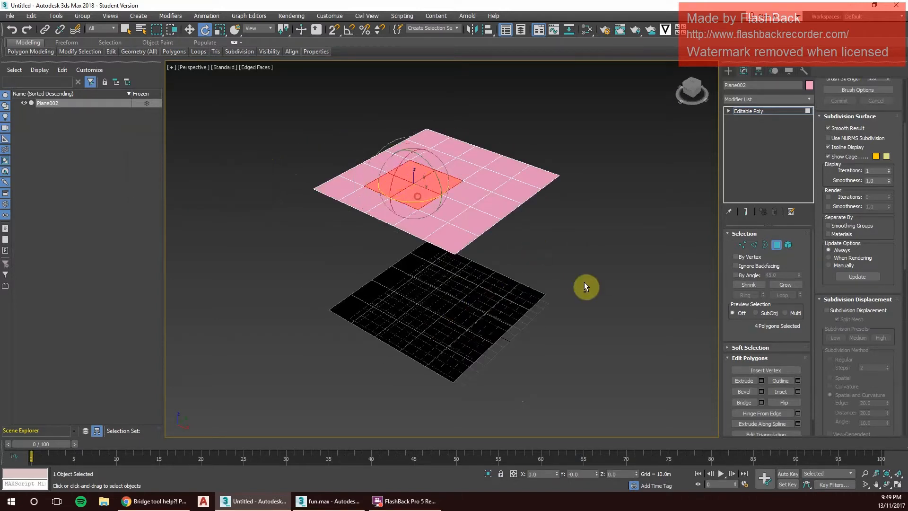
- Add a two-by-two block of polygons at one corner of the lower plane to the selection
middle_click_drag(585, 283, 476, 318, "alt")
left_click(472, 331, "ctrl")
left_click(473, 352, "ctrl")
left_click(496, 353, "ctrl")
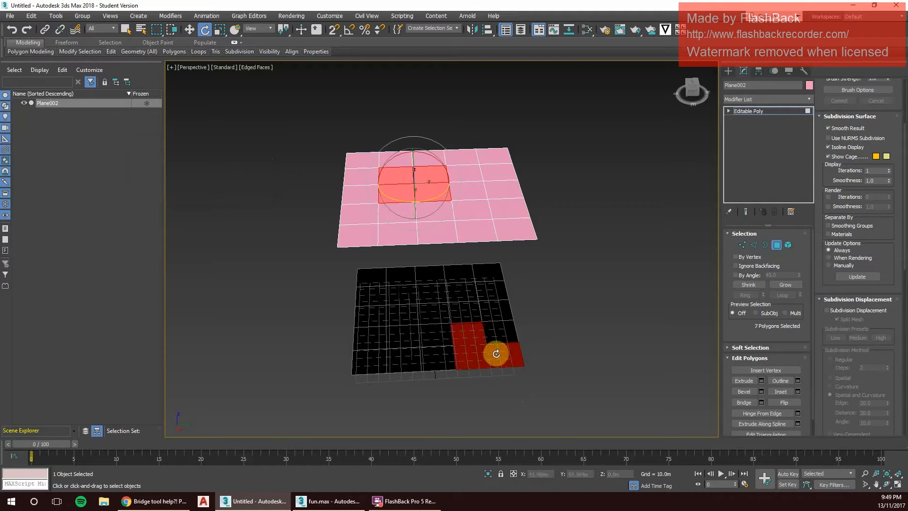
left_click(500, 331, "ctrl")
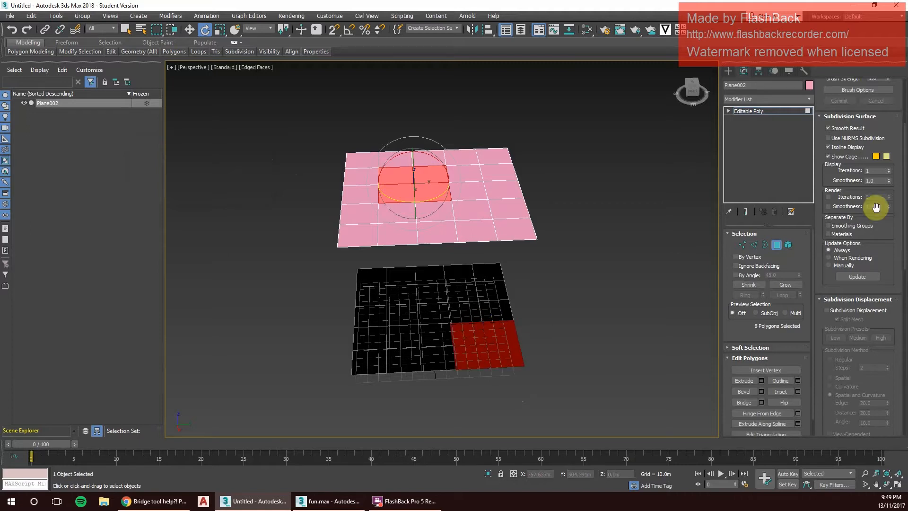
- Start a bridge with adjustable settings between the two selected polygon blocks and inspect its preview from several sides
left_click(762, 402)
middle_click_drag(591, 331, 443, 213, "alt")
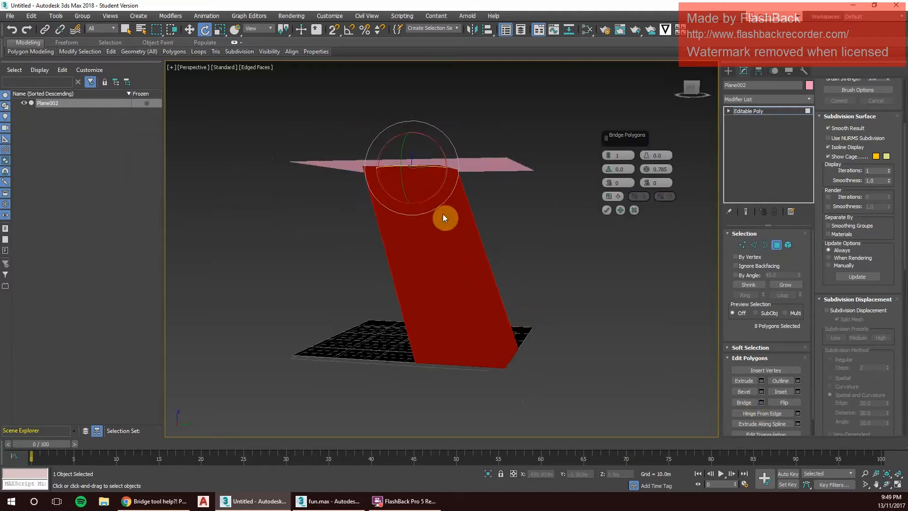
middle_click_drag(490, 267, 485, 274, "alt")
middle_click_drag(423, 279, 415, 153, "alt")
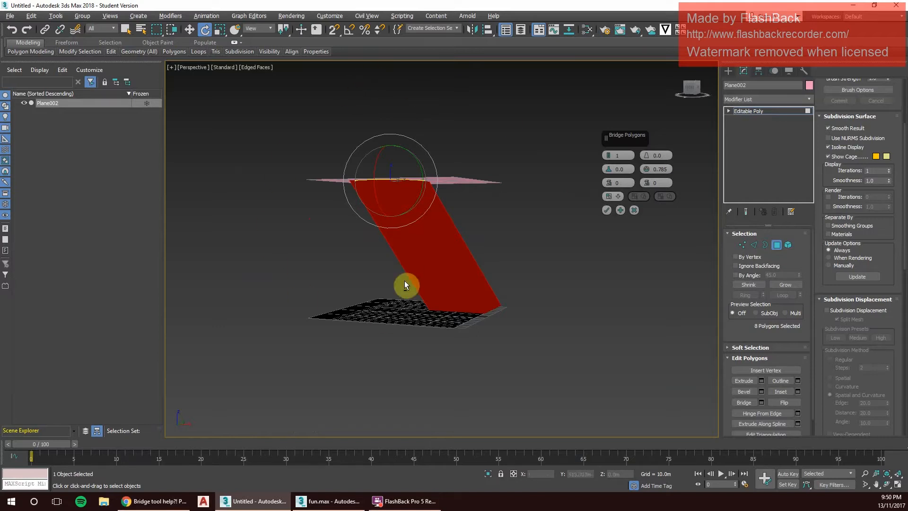
middle_click_drag(404, 282, 452, 330, "alt")
middle_click_drag(370, 225, 429, 134, "alt")
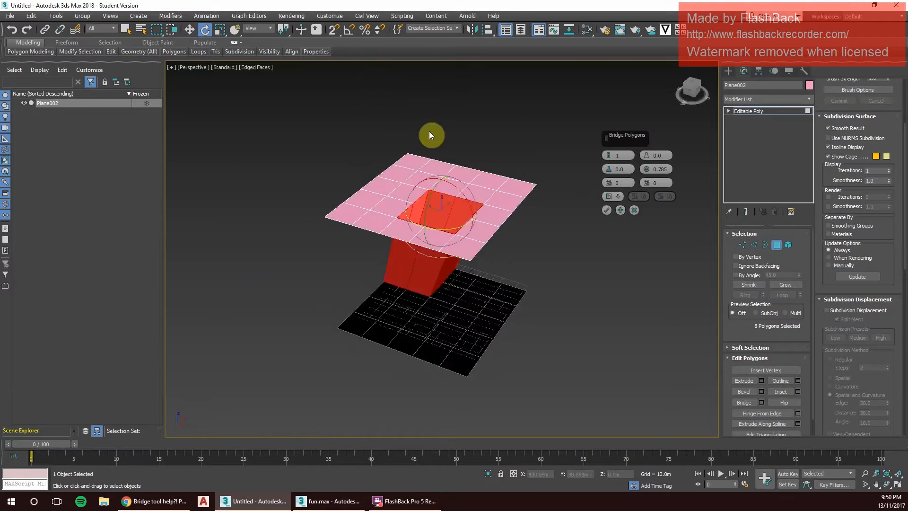
middle_click_drag(493, 239, 419, 217, "alt")
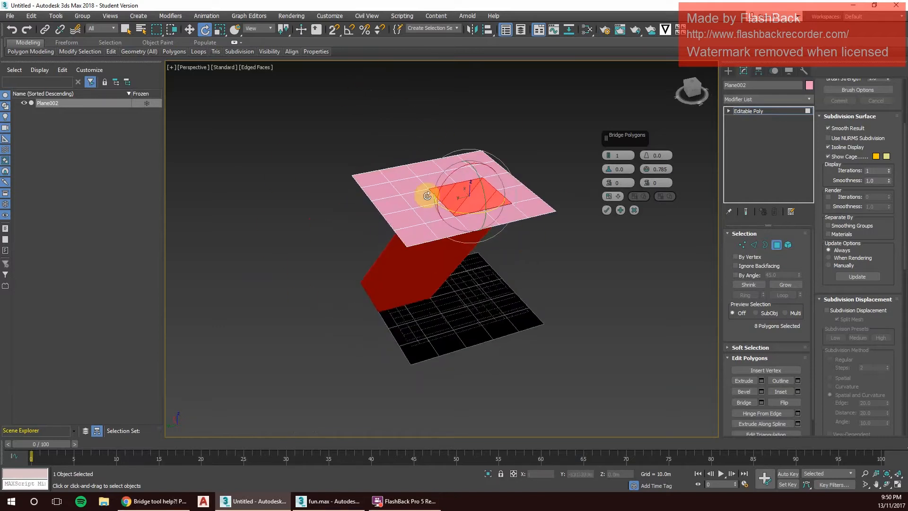
middle_click_drag(573, 263, 515, 249, "alt")
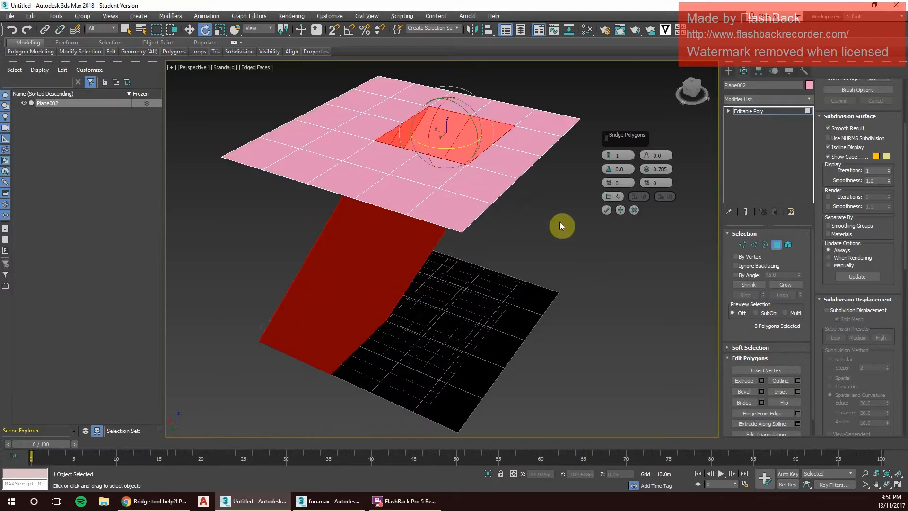
middle_click_drag(442, 163, 589, 160, "alt")
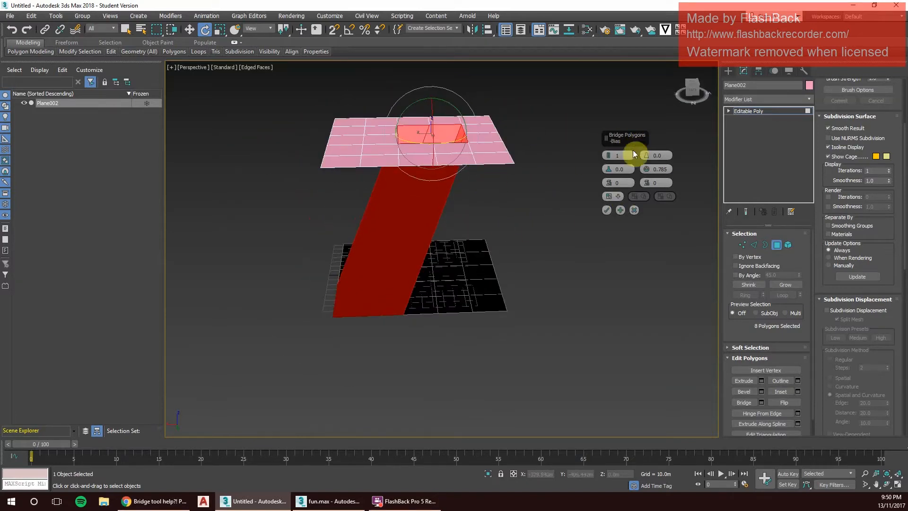
- Set the bridge to 6 segments, taper -1.0, bias 13.5 and smooth 14.785, and apply it
left_click(610, 155)
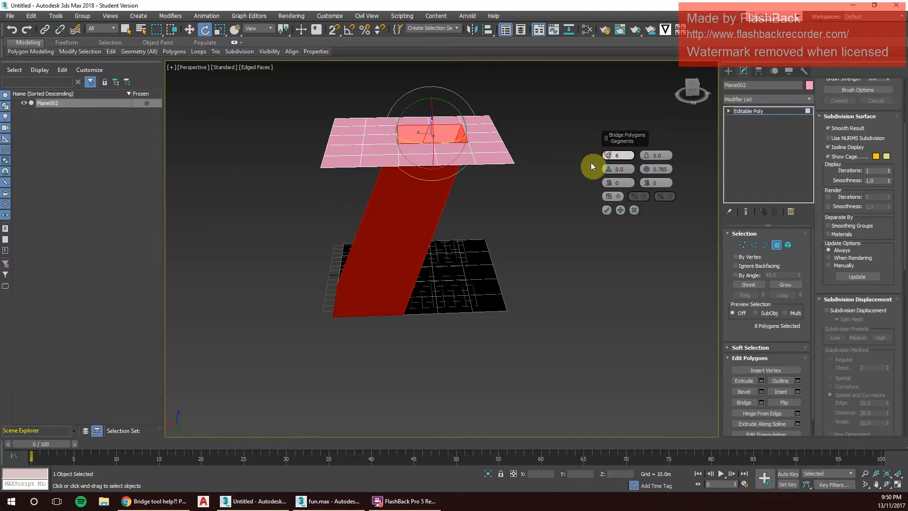
middle_click_drag(592, 163, 544, 164, "alt")
left_click_drag(648, 156, 646, 154)
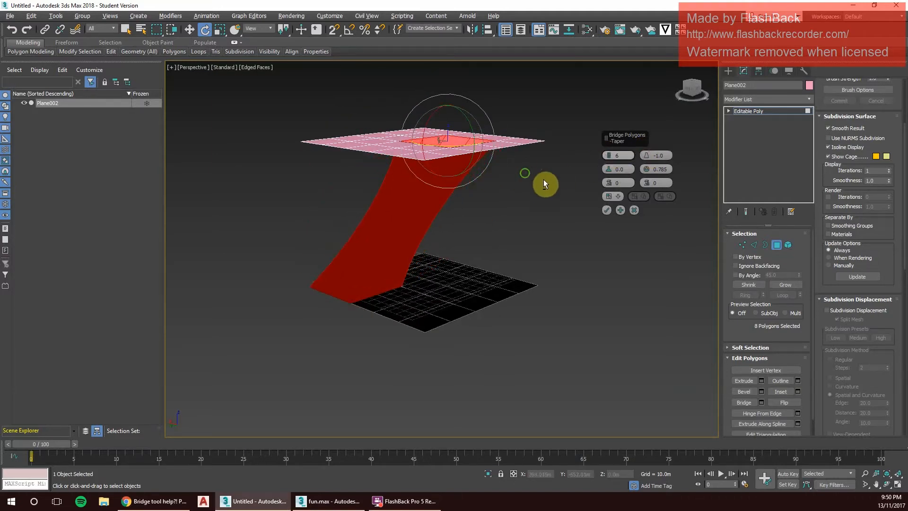
middle_click_drag(544, 182, 616, 169, "alt")
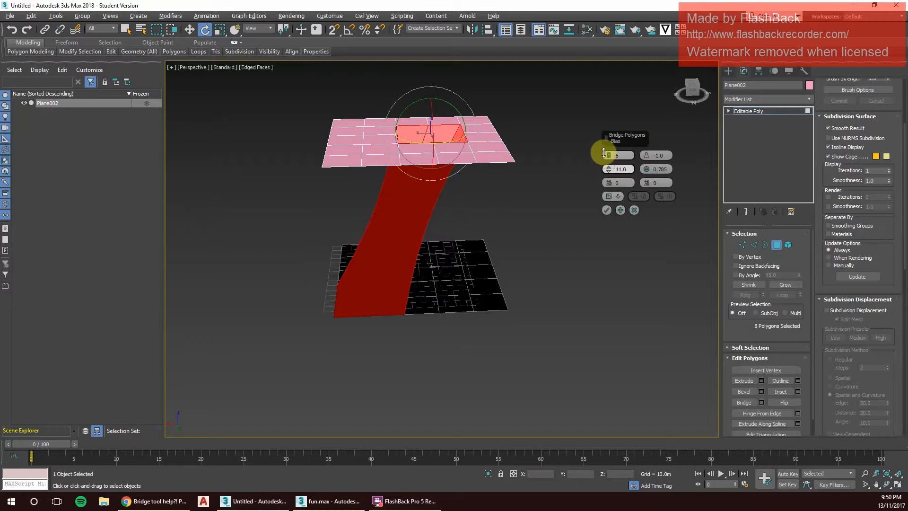
left_click_drag(604, 153, 651, 156)
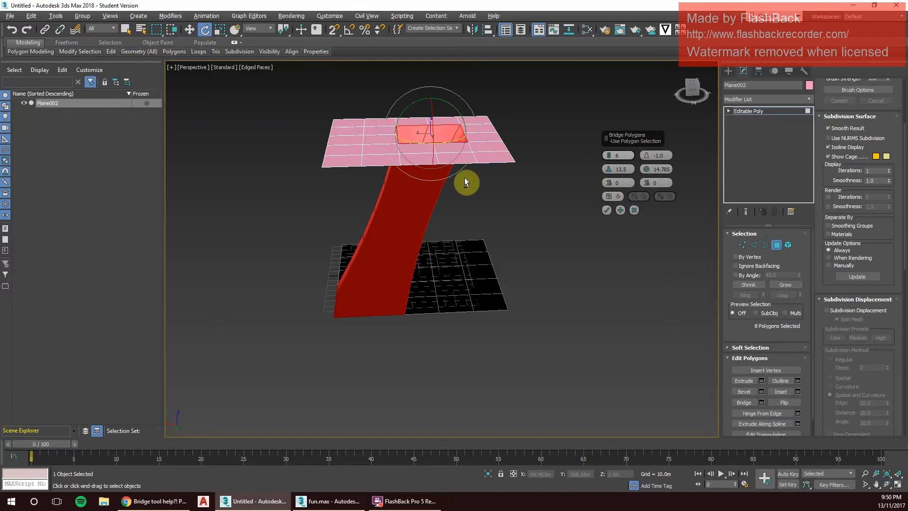
middle_click_drag(464, 178, 613, 205, "alt")
middle_click_drag(450, 152, 522, 153, "alt")
middle_click_drag(522, 153, 581, 168)
left_click(607, 211)
left_click(539, 196)
left_click(652, 174)
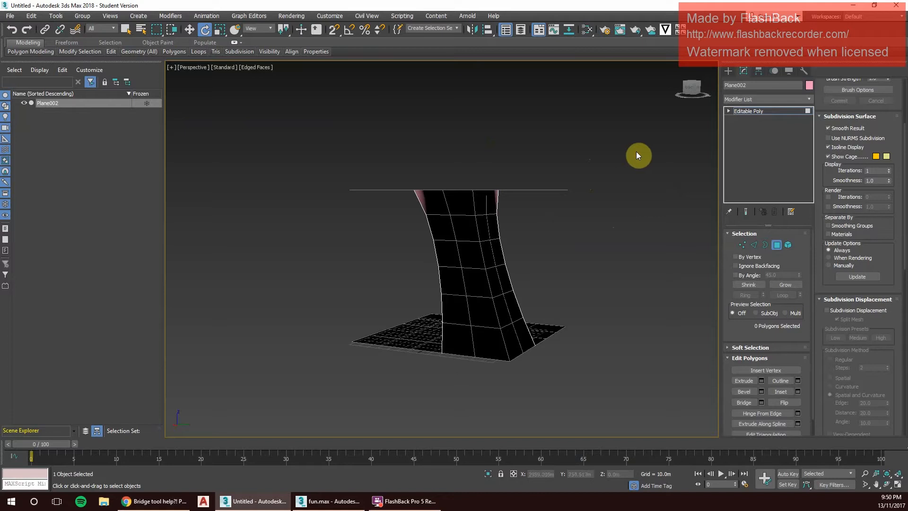
- Raise the upper plane together with the topmost ring of bridge polygons to a height of about 148.4 m
scroll(624, 176, "up", 1)
left_click_drag(631, 170, 328, 197)
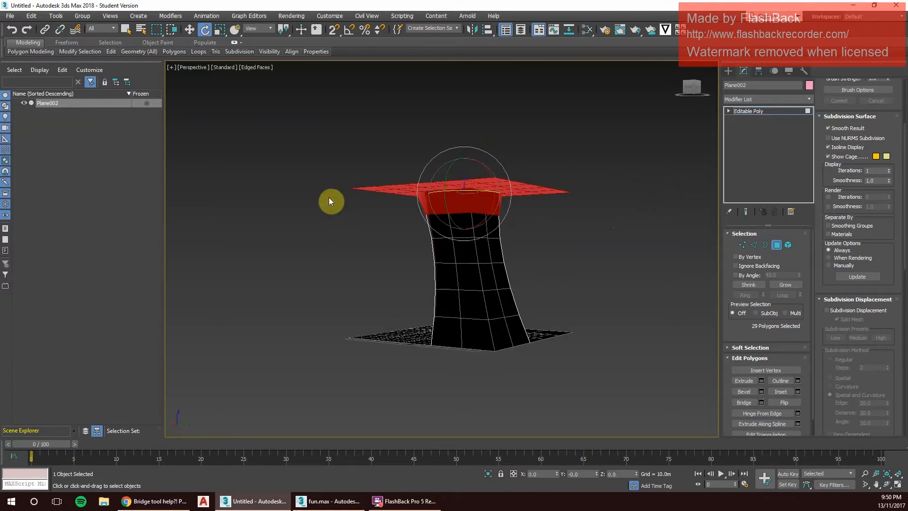
key("w")
mouse_move(467, 157)
left_mouse_down()
mouse_move(467, 135)
mouse_move(462, 148)
left_mouse_up()
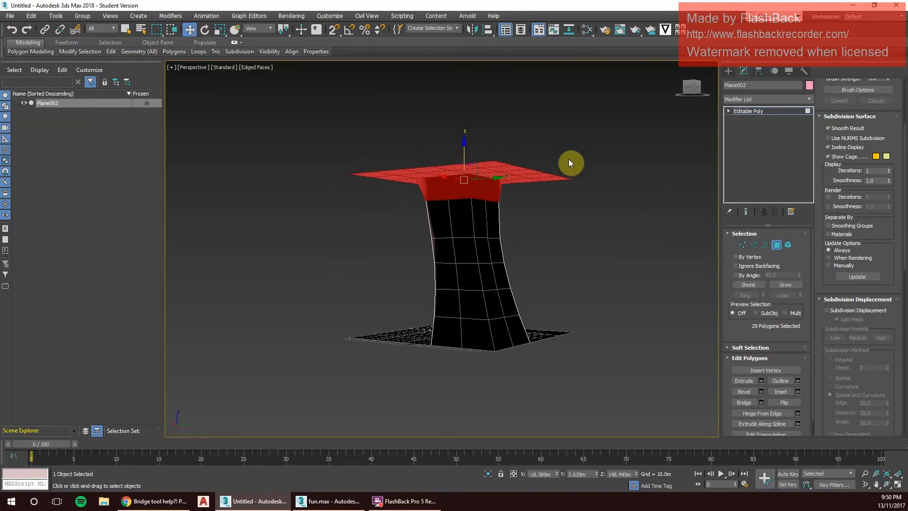
left_click(577, 169)
- Select all polygons of the object and apply a Twist modifier with an angle of 61 about the Z axis
middle_click_drag(521, 164, 324, 200, "alt")
middle_click_drag(624, 135, 592, 154)
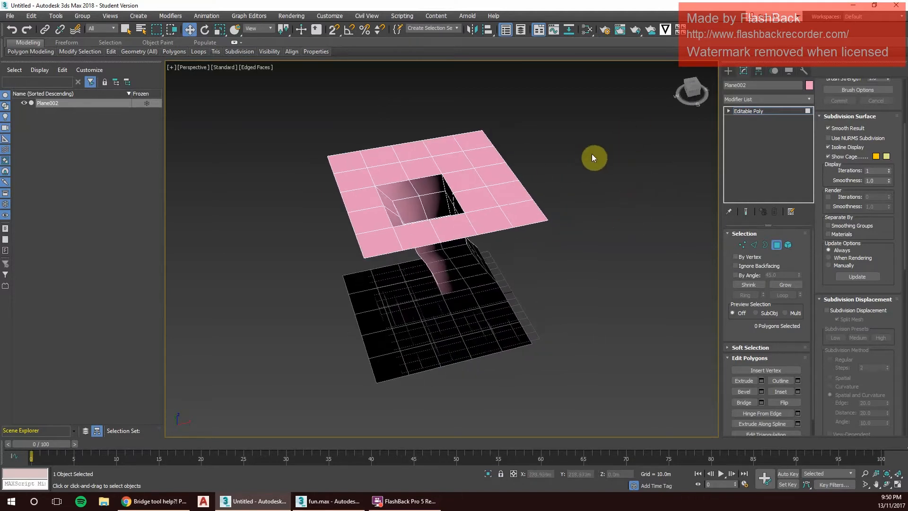
left_click_drag(283, 112, 578, 379)
middle_click_drag(578, 379, 676, 213, "alt")
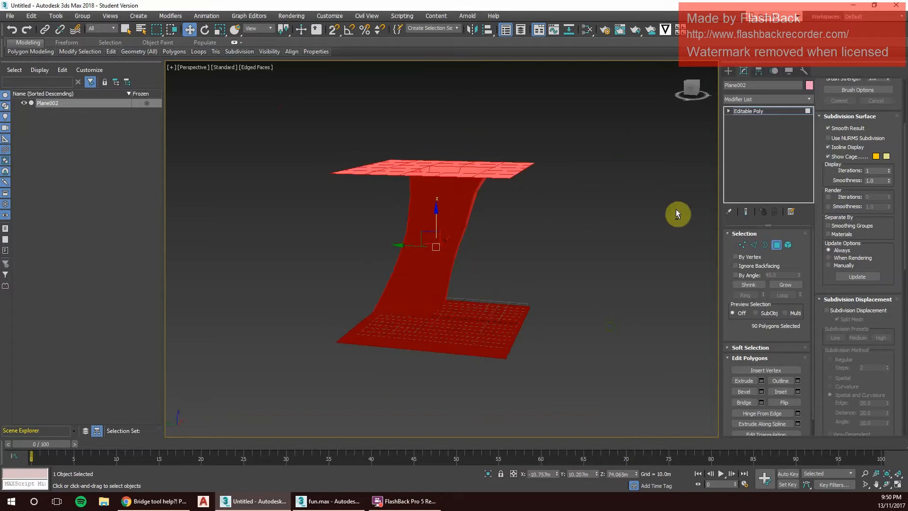
left_click(759, 99)
scroll(760, 97, "down", 10)
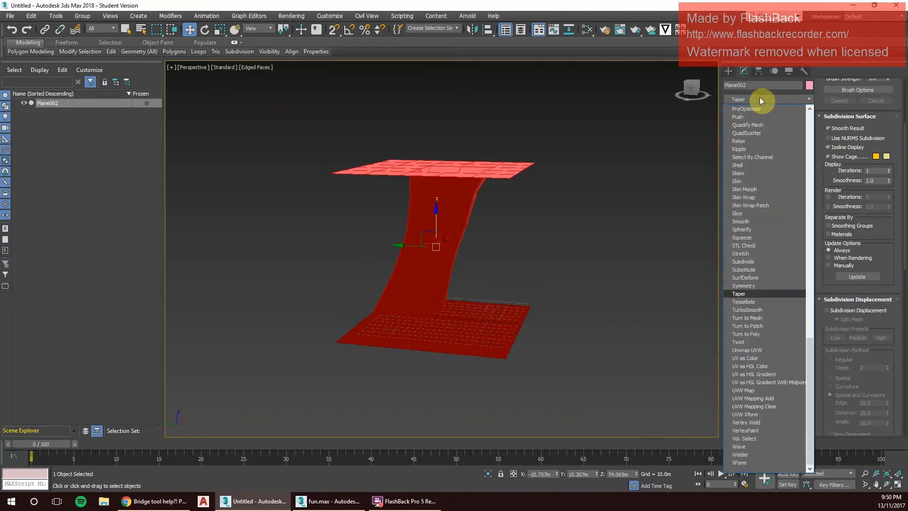
left_click(748, 342)
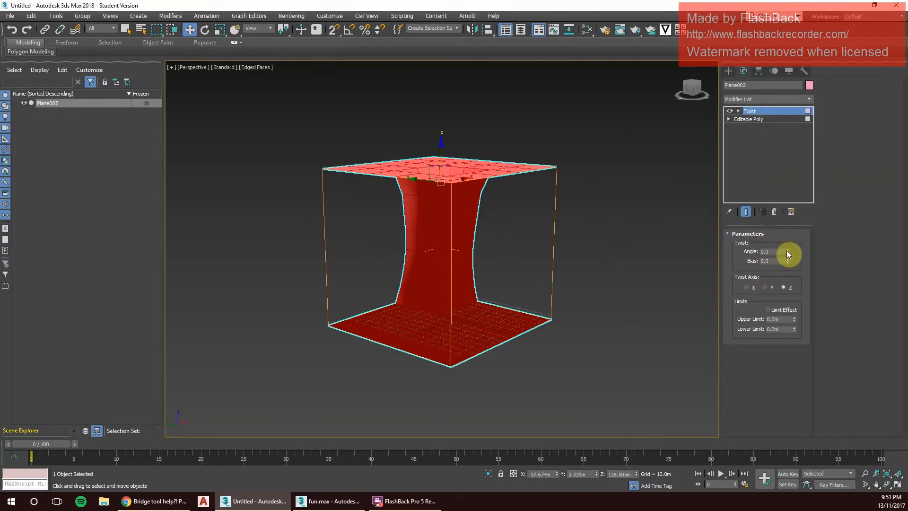
left_click_drag(787, 251, 786, 192)
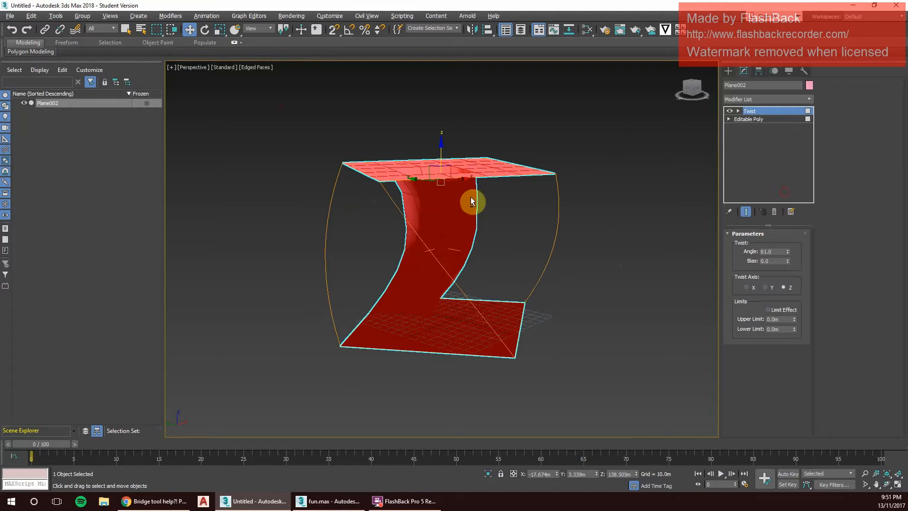
- Inspect the twisted bridge shape from above, from the sides and up close around its opening
middle_click_drag(471, 201, 107, 229, "alt")
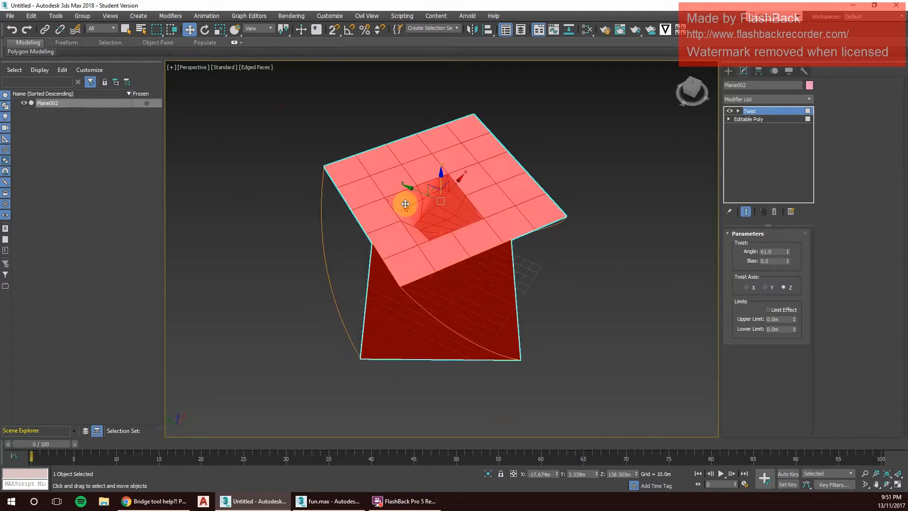
scroll(405, 204, "up", 4)
middle_click_drag(671, 294, 702, 122, "alt")
scroll(688, 256, "down", 3)
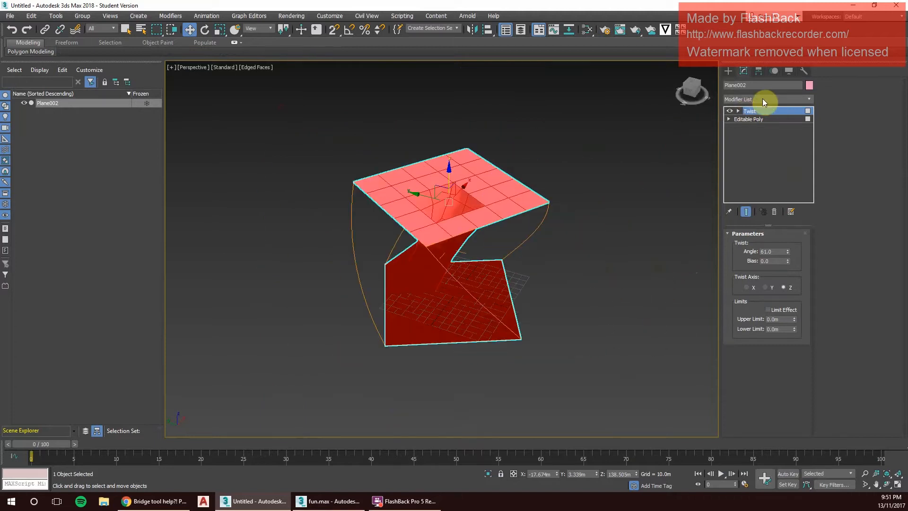
key("alt+Tab")
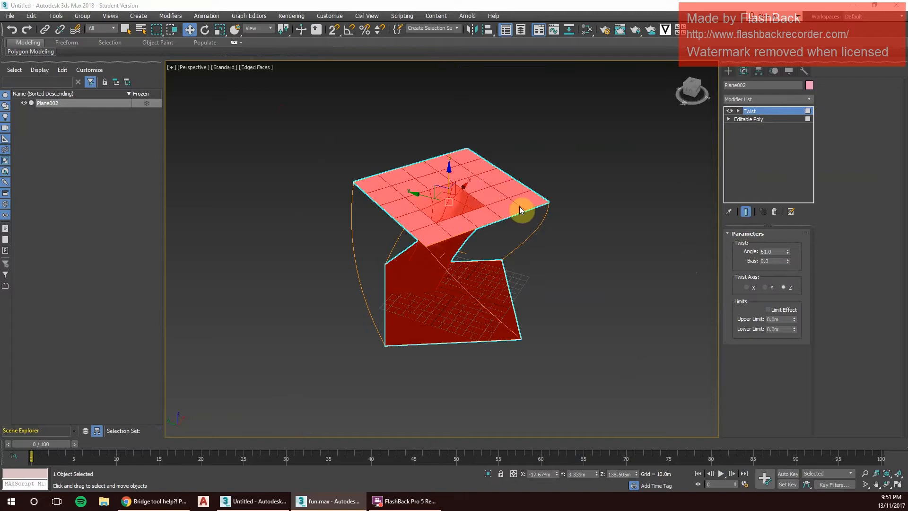
scroll(498, 294, "up", 3)
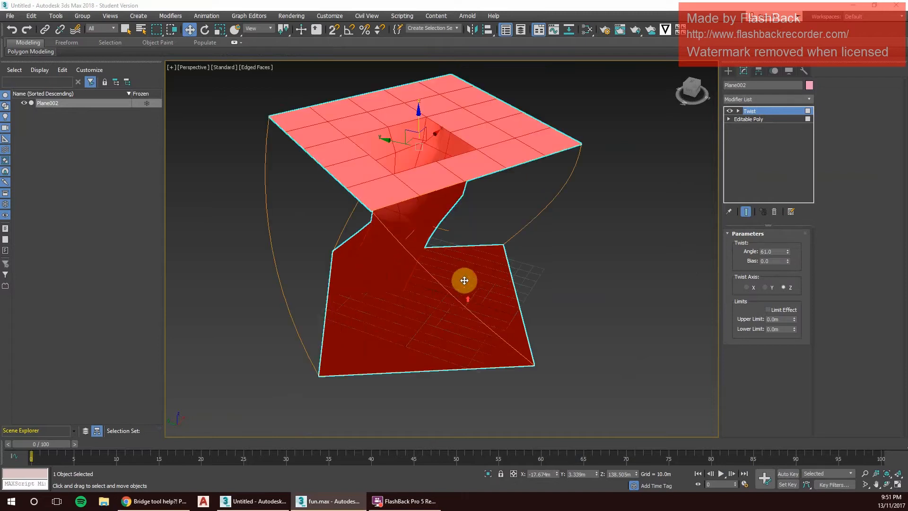
scroll(464, 280, "up", 3)
mouse_move(468, 277)
middle_mouse_down("alt")
mouse_move(496, 274)
mouse_move(488, 256)
middle_mouse_up("alt")
scroll(496, 275, "down", 5)
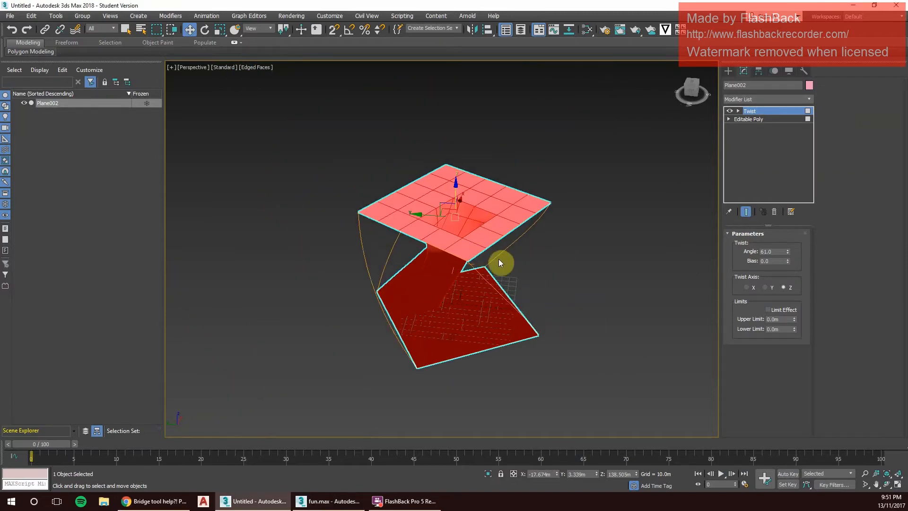
scroll(520, 284, "up", 3)
scroll(577, 183, "up", 1)
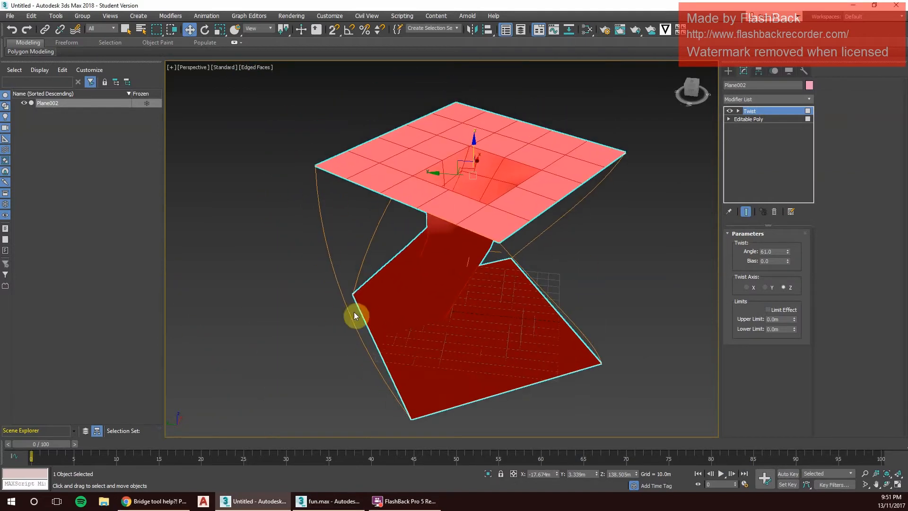
middle_click_drag(610, 334, 522, 354, "alt")
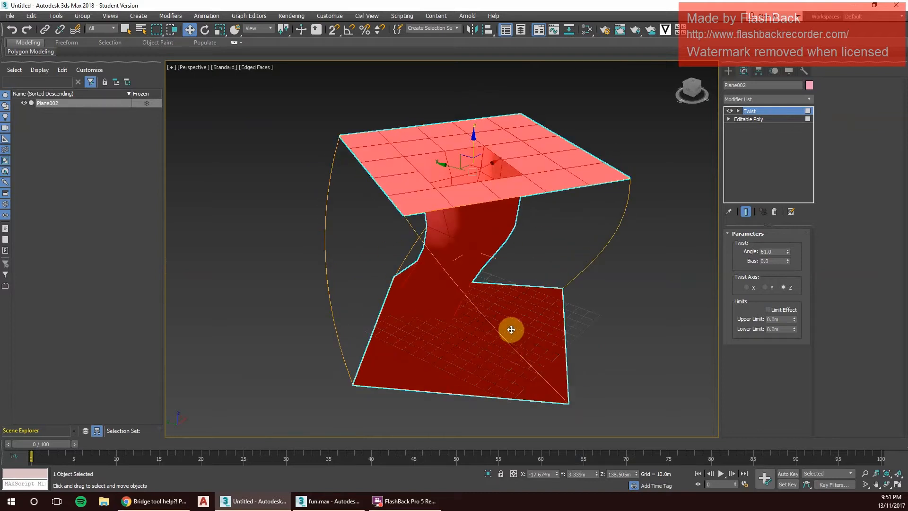
middle_click_drag(528, 201, 385, 288, "alt")
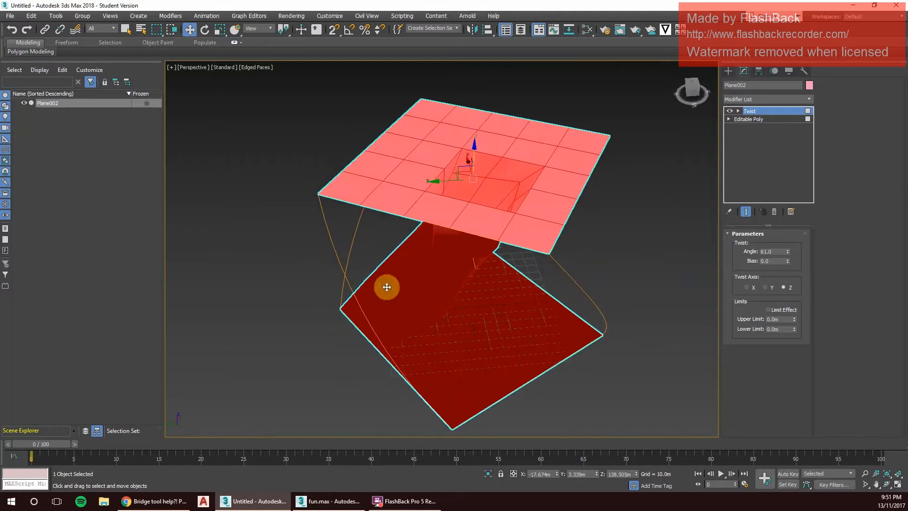
mouse_move(499, 310)
middle_mouse_down()
mouse_move(485, 287)
mouse_move(487, 317)
middle_mouse_up()
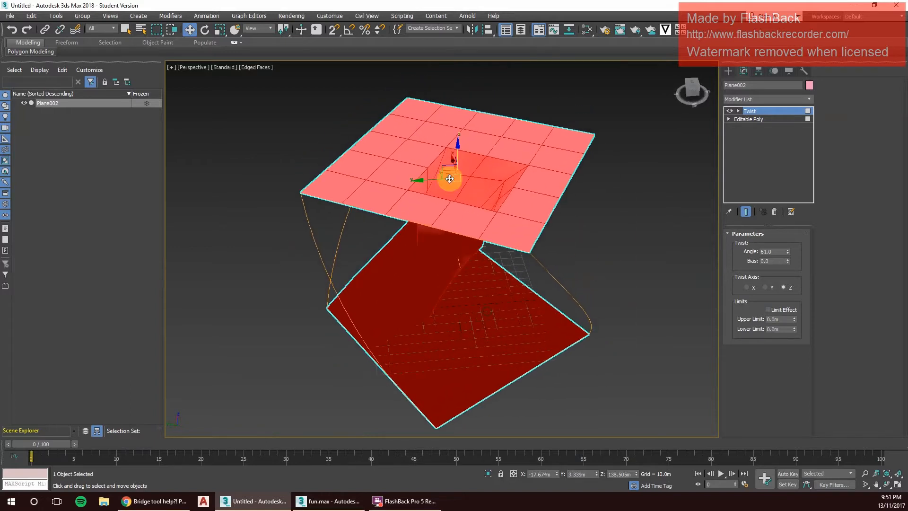
middle_click_drag(609, 260, 731, 158, "alt")
- Add an object-space Subdivide modifier above the Twist and check the denser mesh from several sides
left_click(761, 100)
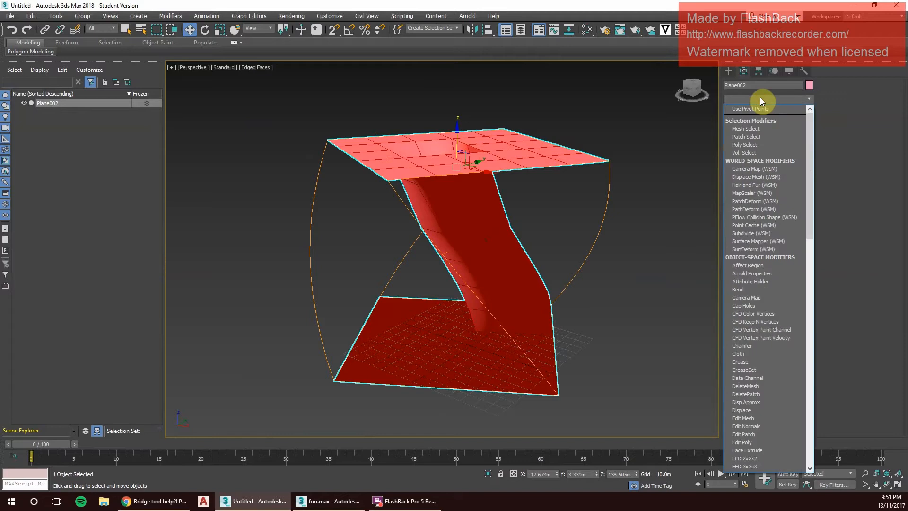
scroll(762, 98, "down", 5)
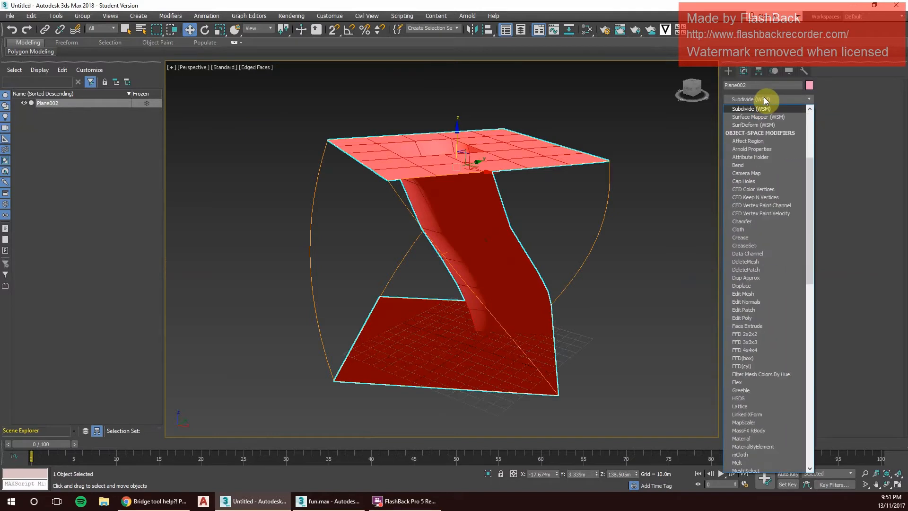
left_click_drag(810, 180, 802, 350)
left_click(762, 285)
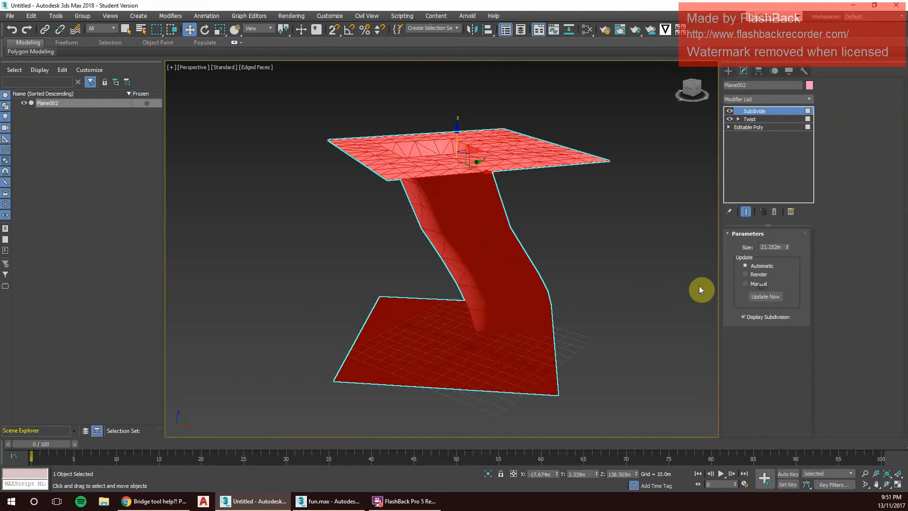
middle_click_drag(699, 285, 807, 266, "alt")
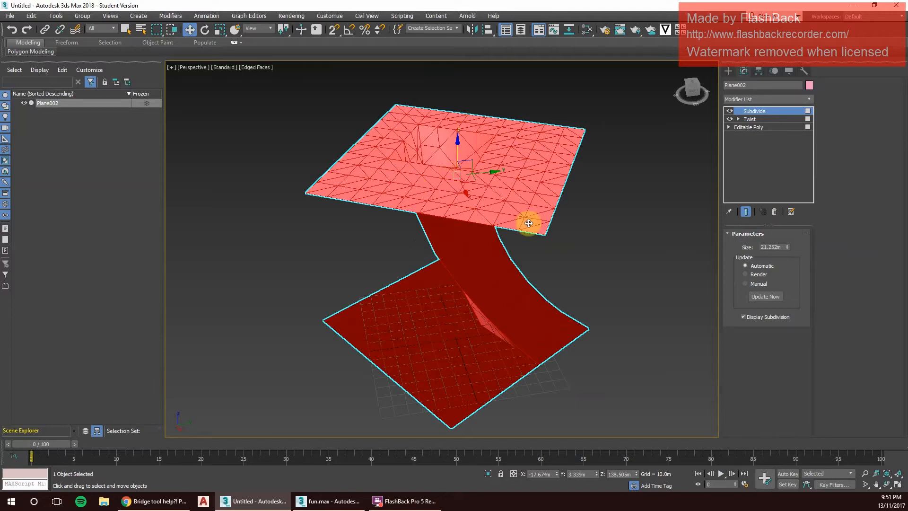
middle_click_drag(487, 300, 574, 313, "alt")
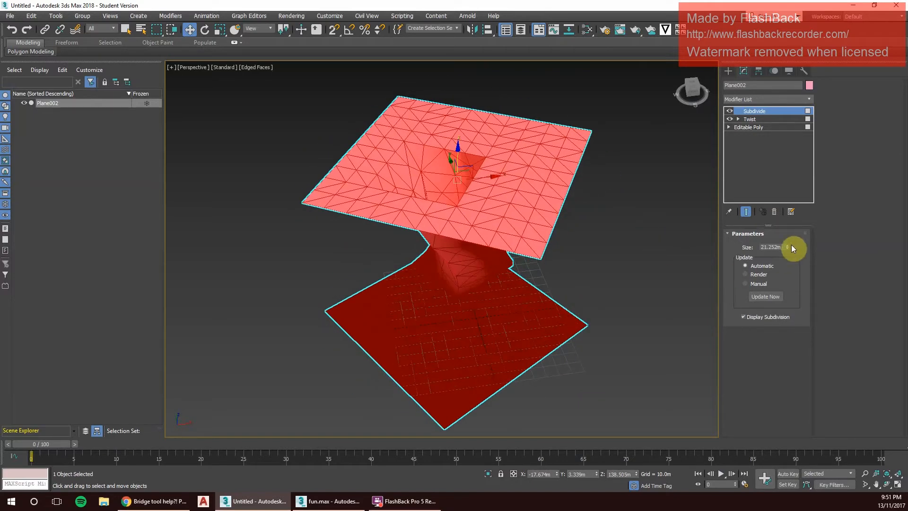
middle_click_drag(676, 267, 484, 205, "alt")
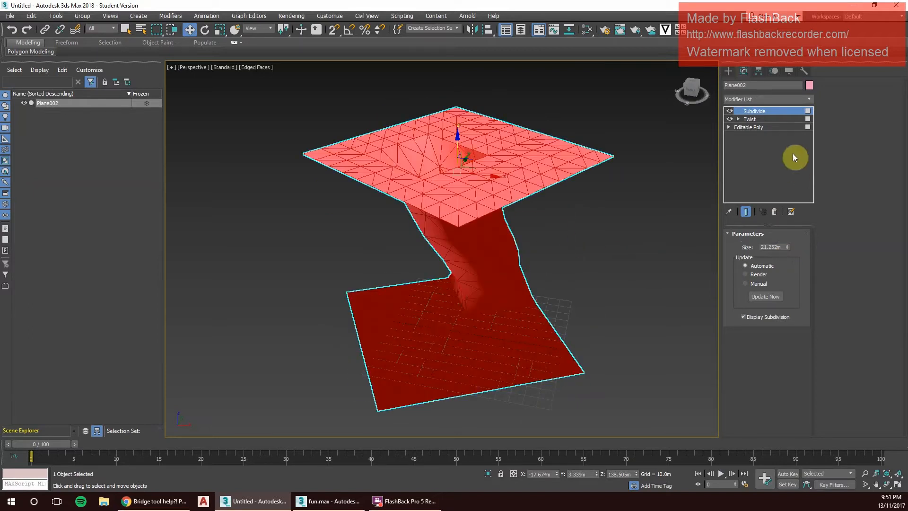
- Add a MeshSmooth modifier on top of the Subdivide modifier and check the rounded corners and bridge
left_click(774, 103)
scroll(779, 101, "down", 1)
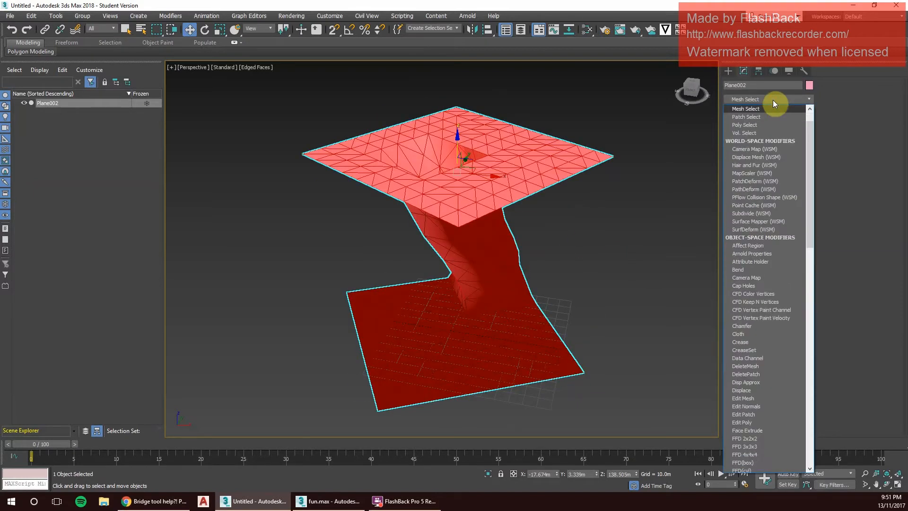
scroll(757, 255, "down", 13)
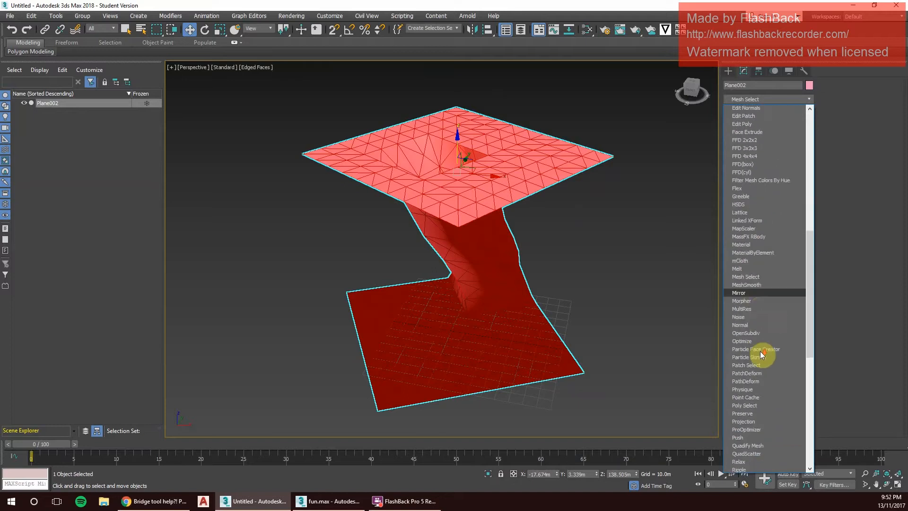
left_click(770, 271)
middle_click_drag(615, 243, 535, 251, "alt")
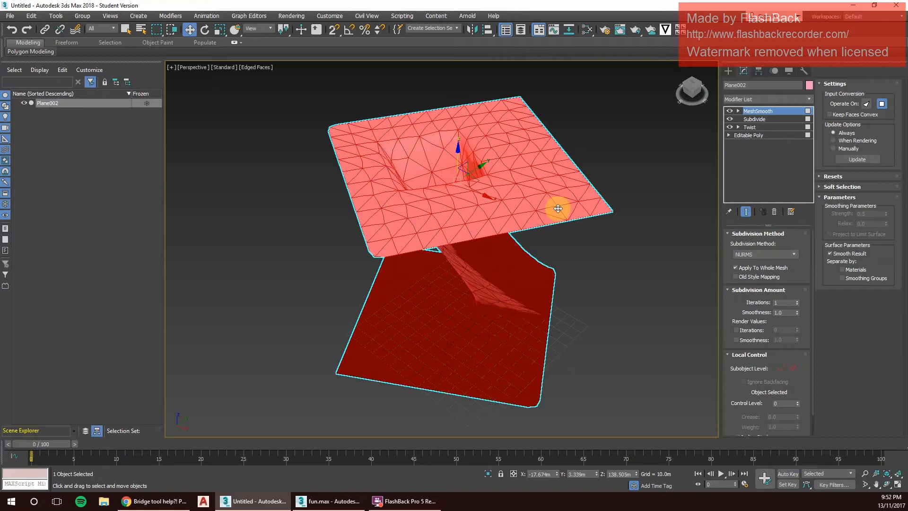
mouse_move(551, 224)
middle_mouse_down("alt")
mouse_move(563, 300)
mouse_move(585, 297)
middle_mouse_up("alt")
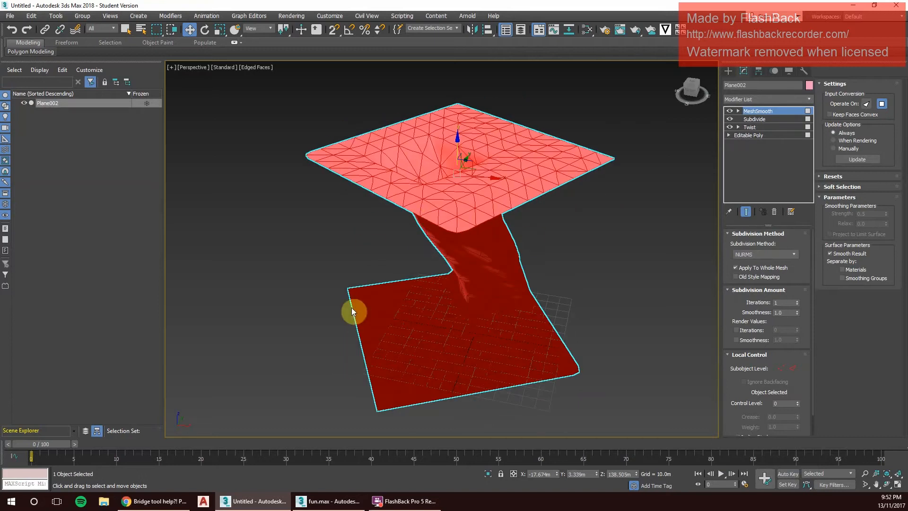
- Change the MeshSmooth subdivision method to Classic and check the resulting surface from the sides
left_click(777, 255)
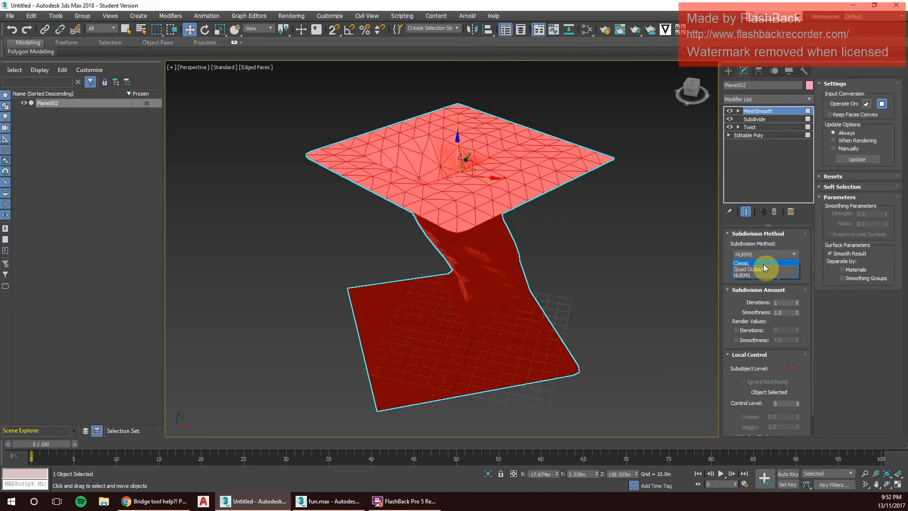
left_click(763, 263)
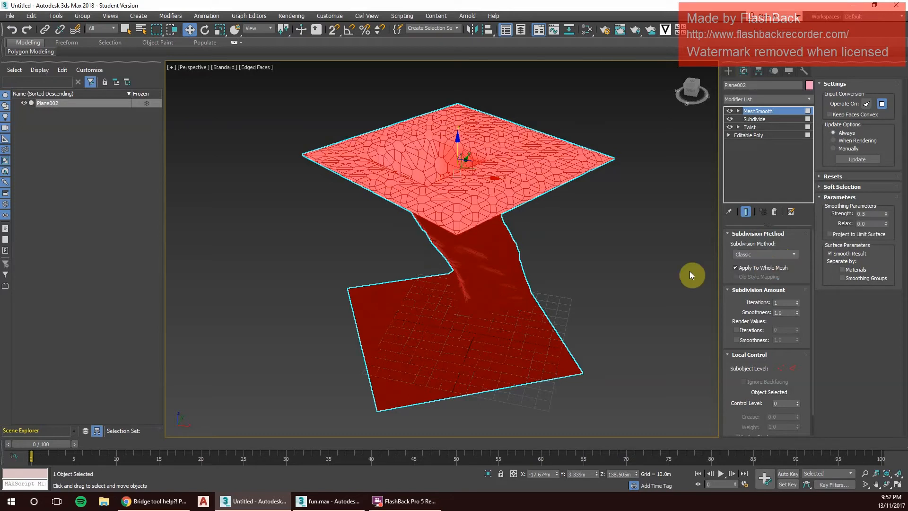
middle_click_drag(544, 266, 752, 190, "alt")
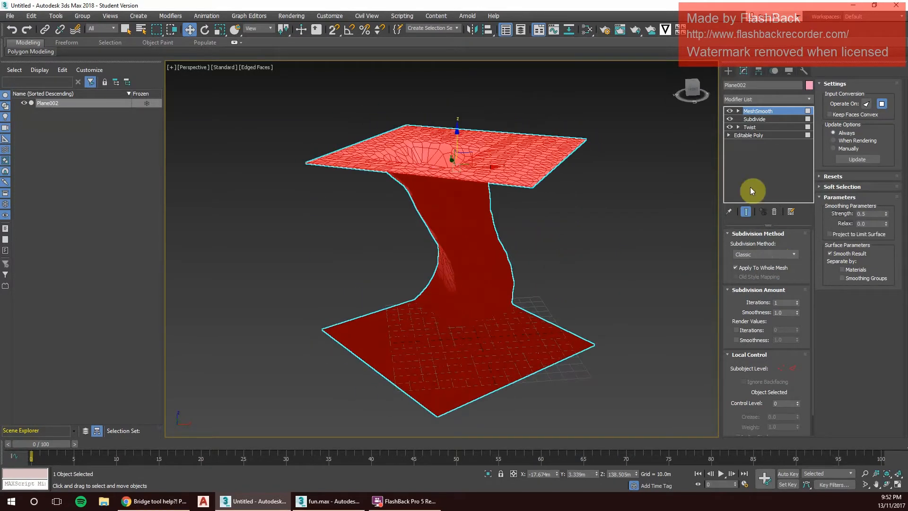
middle_click_drag(411, 219, 349, 193, "alt")
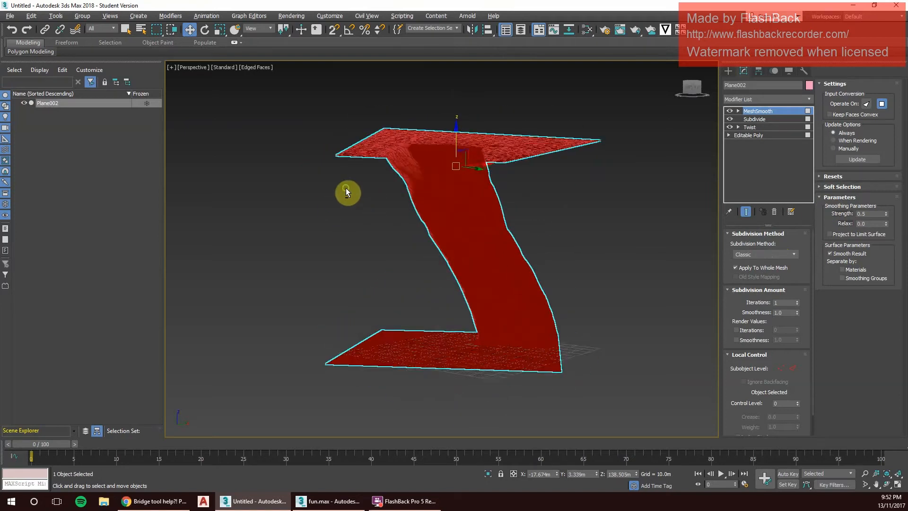
middle_click_drag(506, 239, 524, 268, "alt")
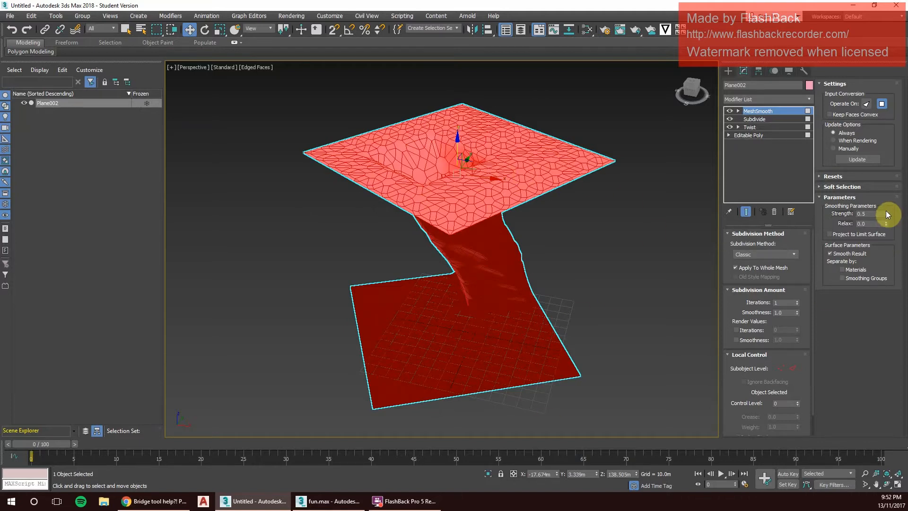
- Raise the MeshSmooth smoothing strength to 1.0 and examine the cell pattern around the bridge opening
left_click_drag(887, 213, 885, 174)
middle_click_drag(636, 231, 367, 213, "alt")
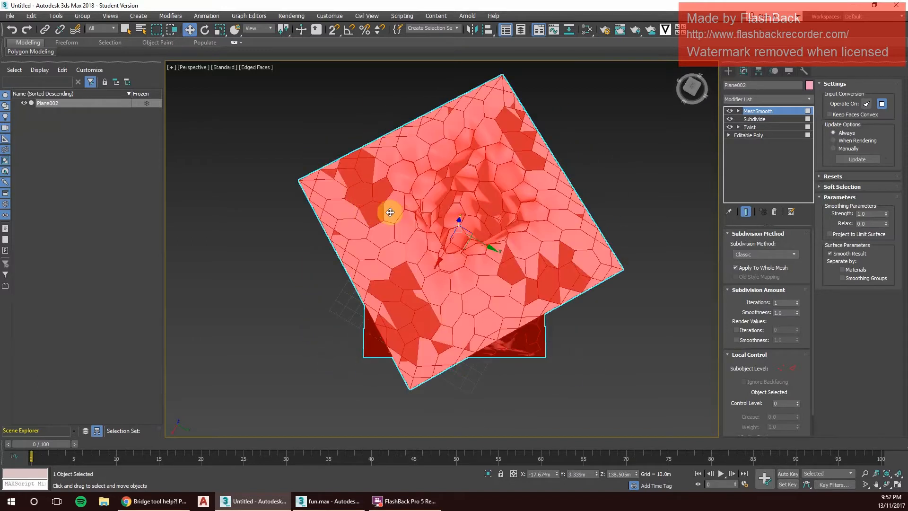
scroll(397, 300, "up", 5)
scroll(404, 286, "down", 5)
middle_click_drag(408, 267, 423, 197, "alt")
scroll(421, 191, "up", 4)
middle_click_drag(420, 243, 543, 269, "alt")
scroll(608, 223, "down", 4)
scroll(523, 232, "up", 3)
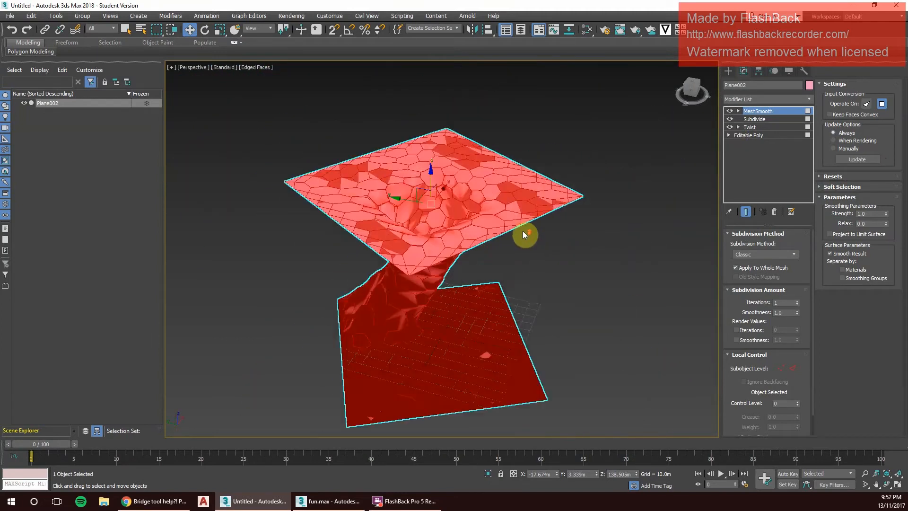
- Add a Vertex Weld modifier on top of the MeshSmooth and check the welded surface
left_click(762, 100)
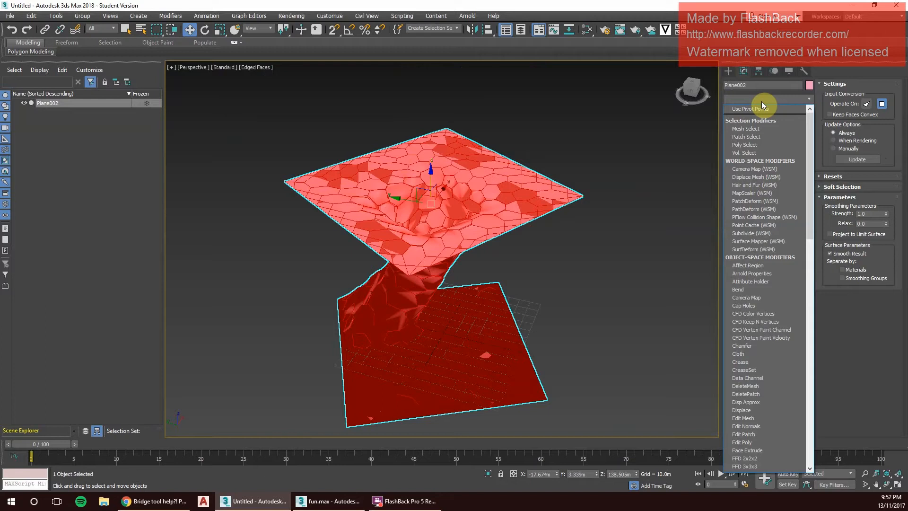
key("v")
key("v")
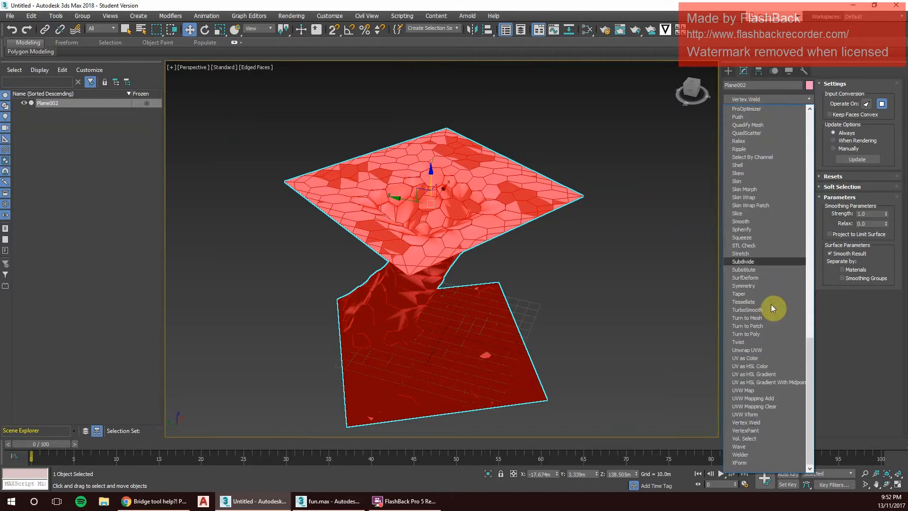
left_click(752, 422)
middle_click_drag(555, 288, 787, 263, "alt")
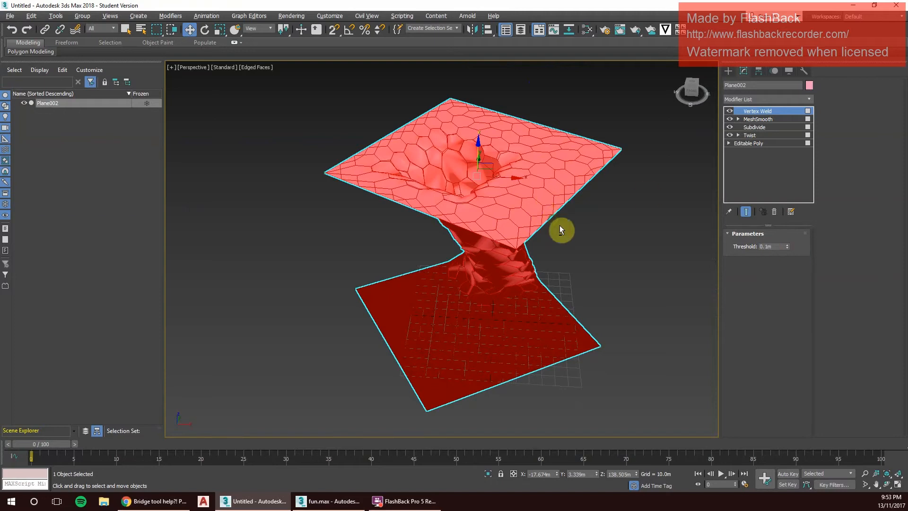
middle_click_drag(561, 226, 589, 247, "alt")
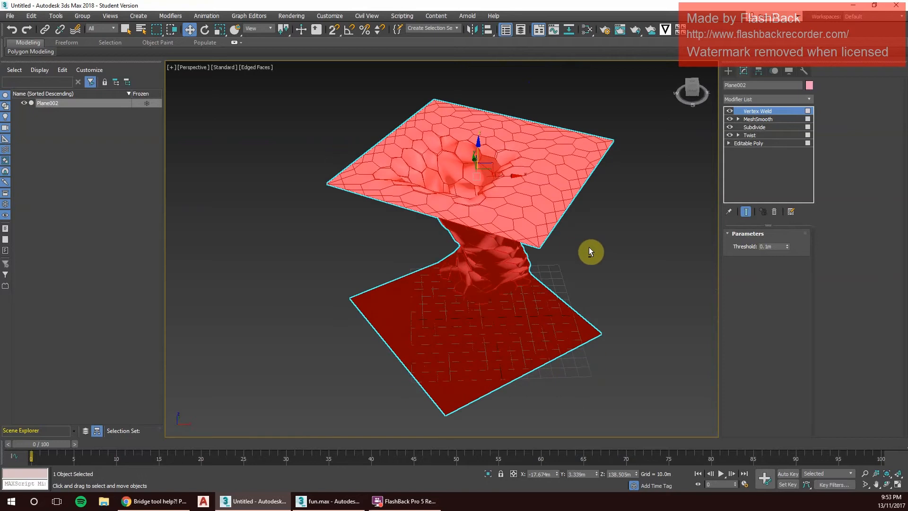
- Add an Edit Poly modifier on top of the Vertex Weld and switch it to polygon selection
left_click(765, 99)
key("e")
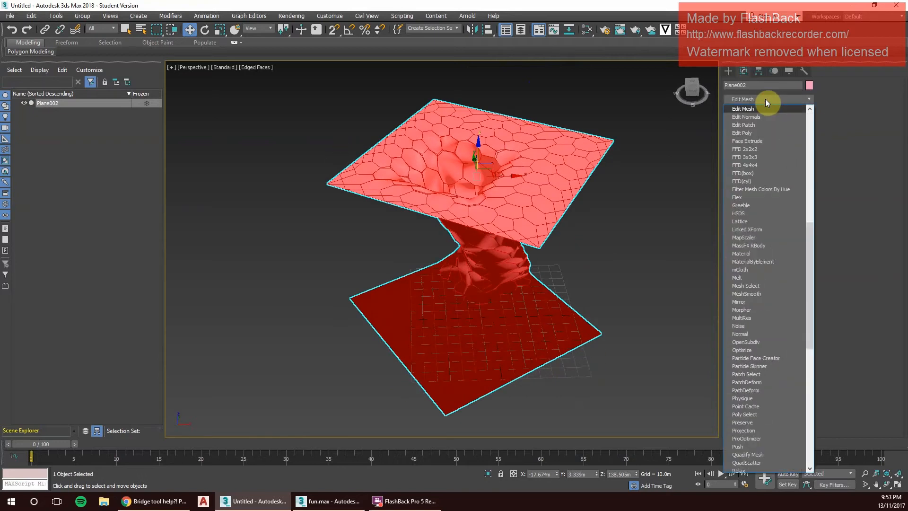
scroll(767, 343, "down", 6)
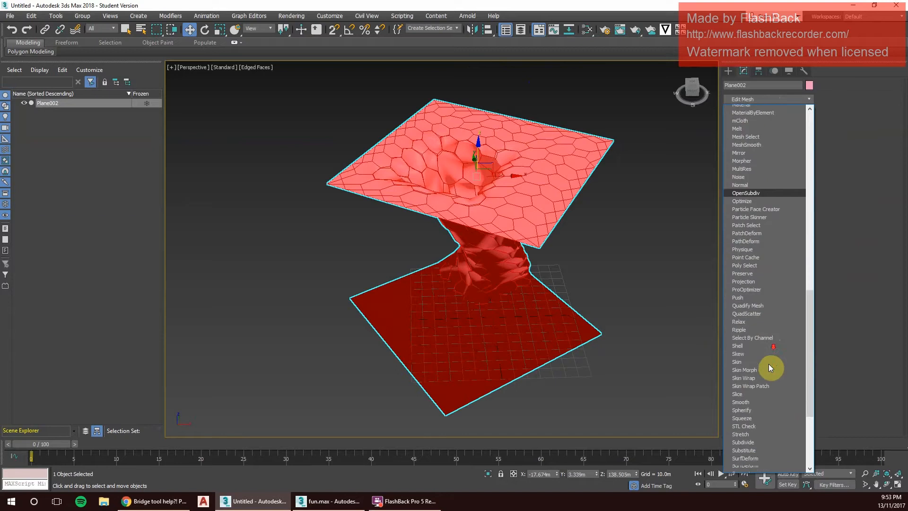
scroll(767, 350, "down", 3)
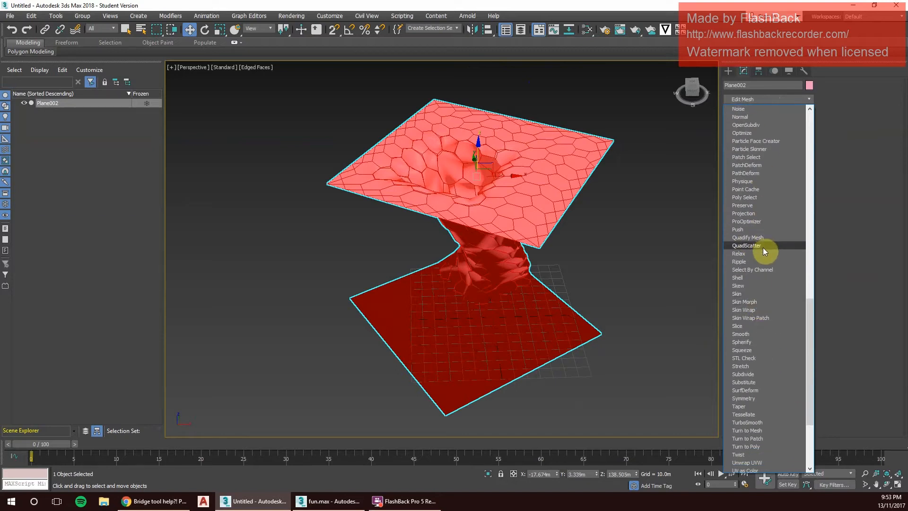
left_click(794, 99)
left_click(794, 99)
scroll(794, 99, "down", 12)
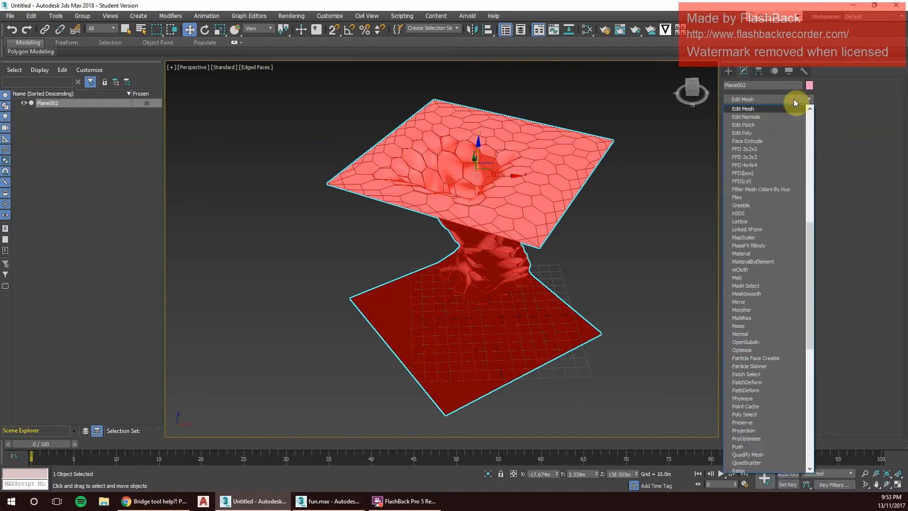
left_click(779, 133)
middle_click_drag(649, 291, 657, 267, "alt")
left_click(778, 309)
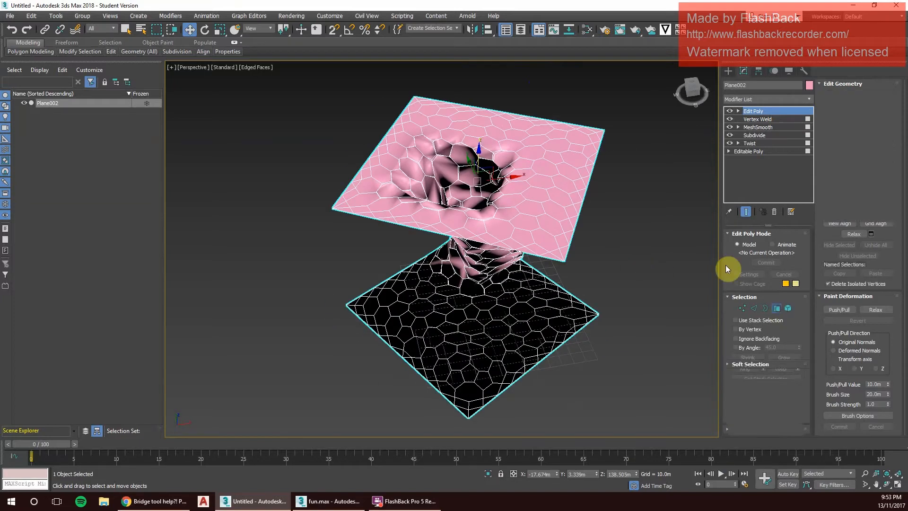
- Select all polygons of the twisted, cell-patterned mesh
middle_click_drag(599, 202, 611, 234)
scroll(611, 234, "down", 5)
left_click(655, 208)
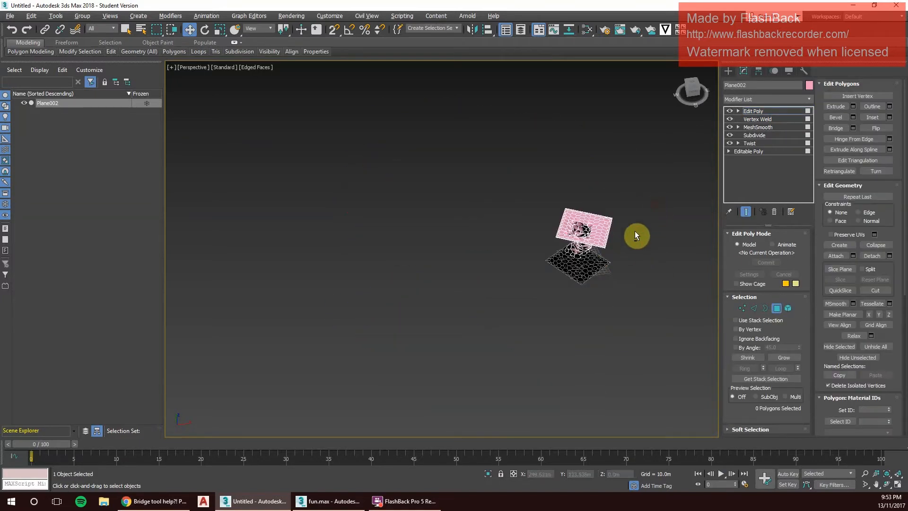
scroll(635, 232, "up", 5)
left_click_drag(623, 179, 299, 450)
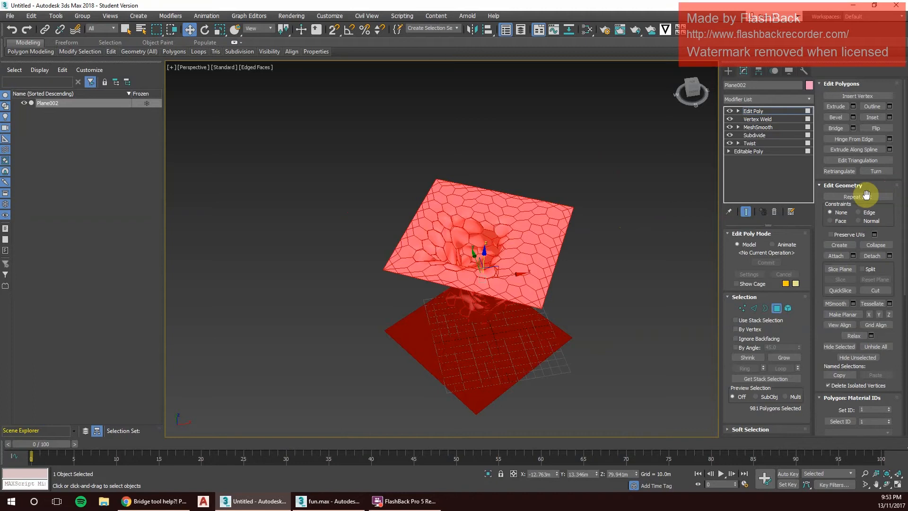
- Inset the selected polygons as a group by about 12.767 m and inspect the borders of both planes
left_click(890, 117)
scroll(620, 215, "up", 3)
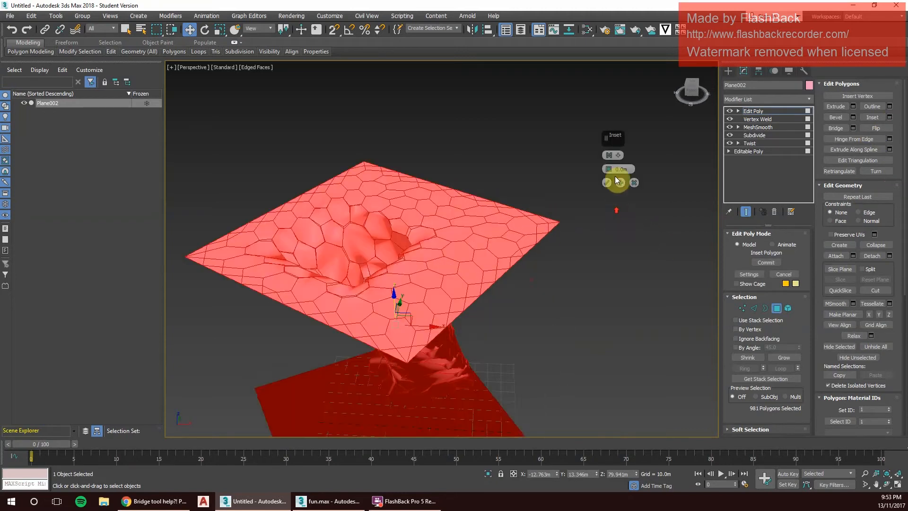
middle_click_drag(583, 250, 606, 220)
left_click_drag(615, 170, 604, 154)
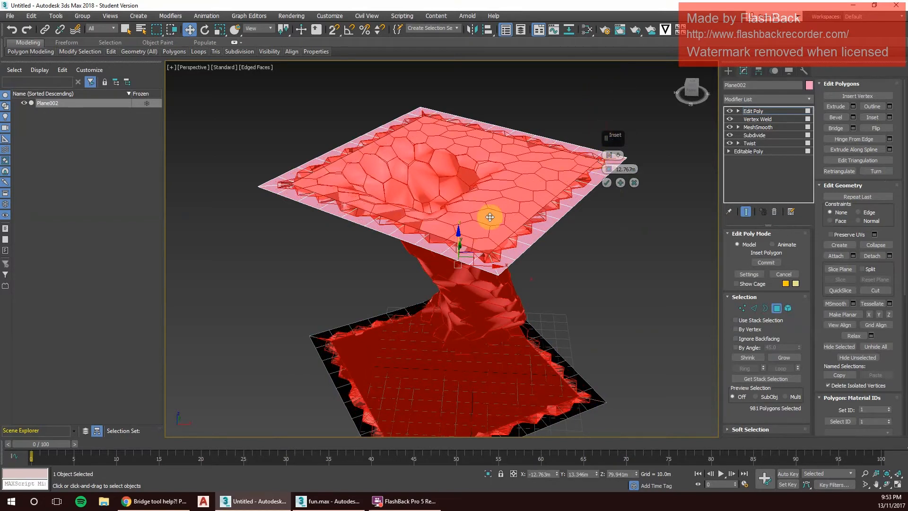
middle_click_drag(487, 217, 490, 289, "alt")
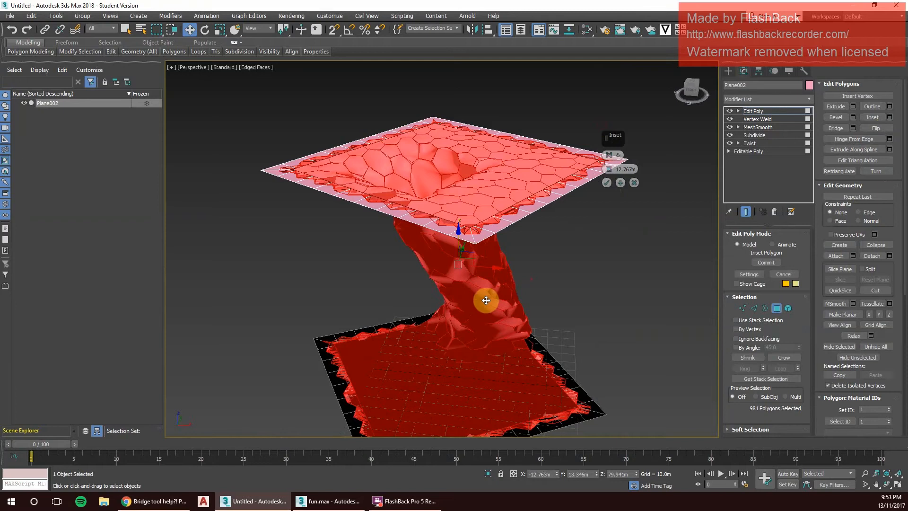
scroll(472, 308, "up", 3)
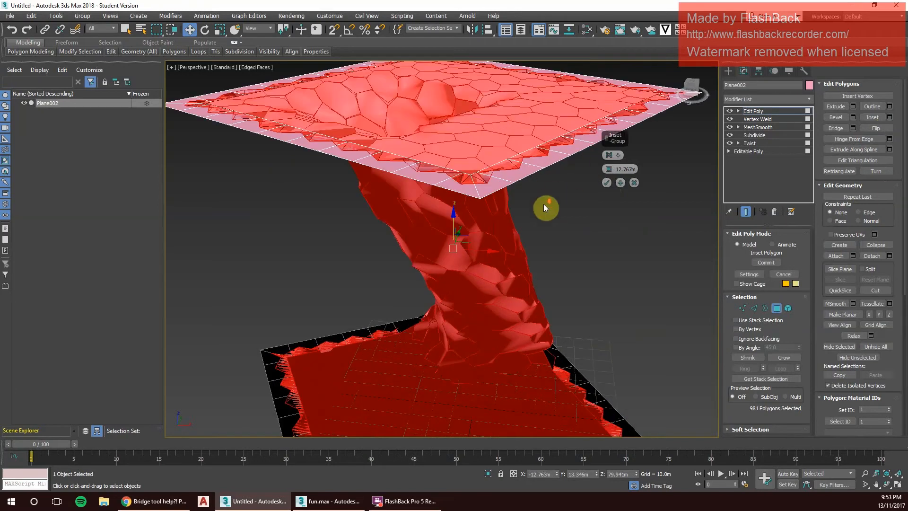
scroll(544, 206, "down", 3)
middle_click_drag(544, 245, 595, 162, "alt")
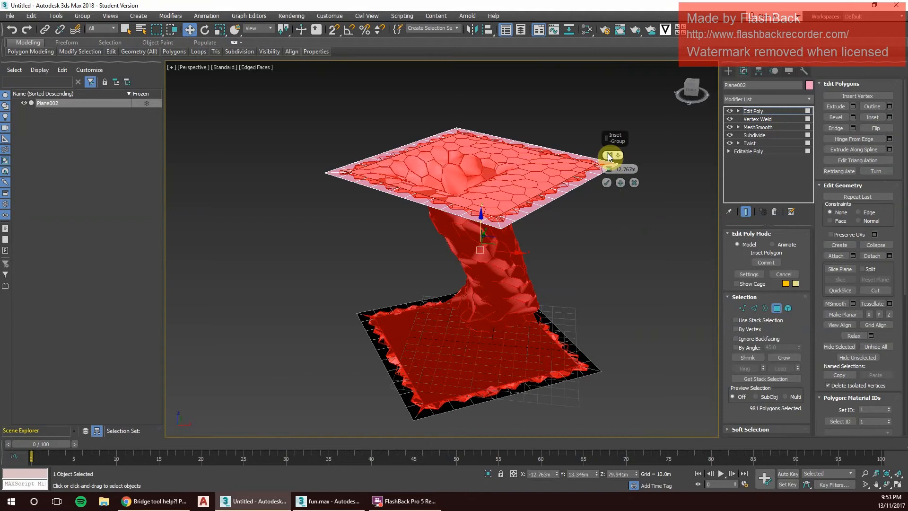
- Switch the inset to work on each polygon individually and reduce its amount to about 0.851 m
left_click(609, 156)
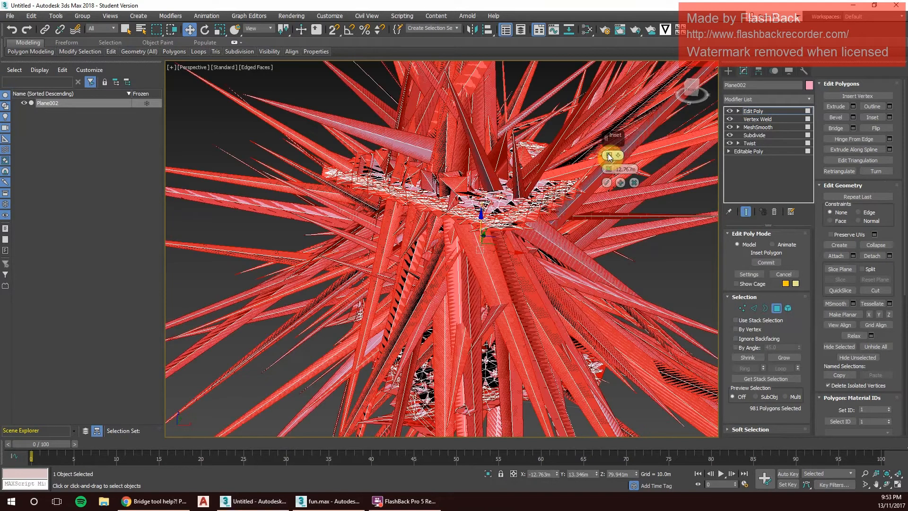
middle_click_drag(526, 208, 472, 227, "alt")
scroll(383, 209, "down", 3)
scroll(446, 219, "up", 3)
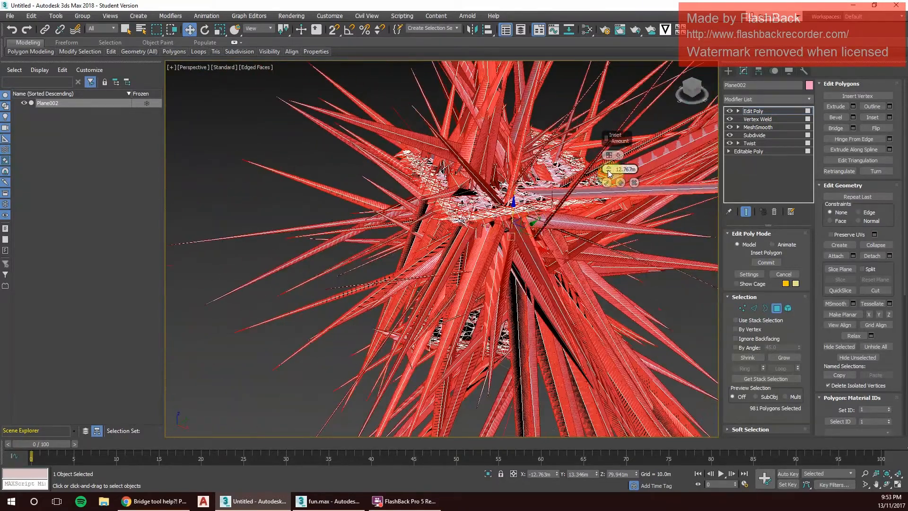
left_click_drag(609, 174, 602, 210)
middle_click_drag(586, 246, 629, 265, "alt")
scroll(547, 257, "up", 5)
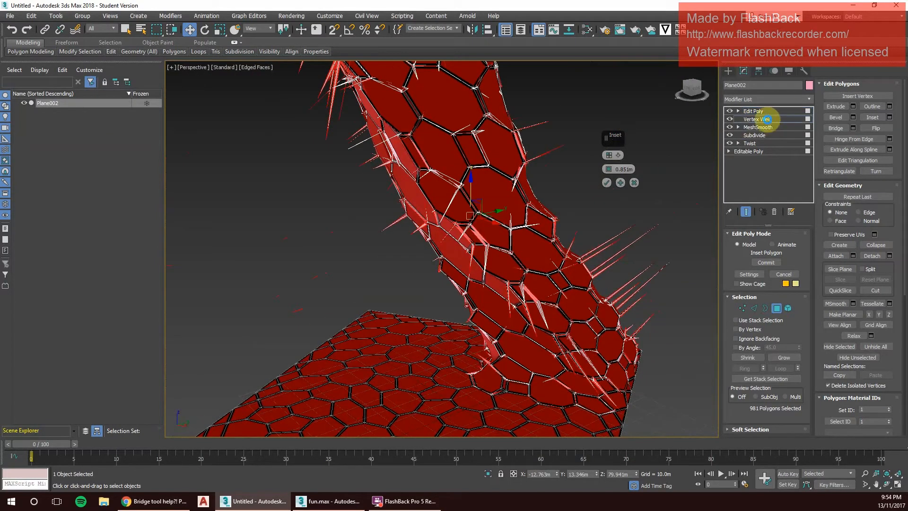
- Raise the Vertex Weld threshold to about 2.83 m, with the complete stack's result in view
left_click(765, 119)
left_click(501, 275)
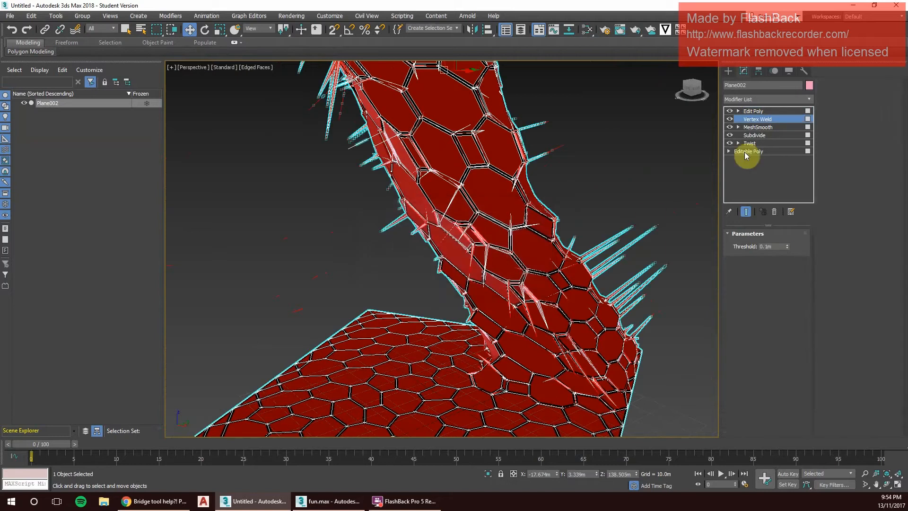
scroll(662, 209, "down", 5)
middle_click_drag(662, 209, 608, 262)
scroll(607, 262, "up", 3)
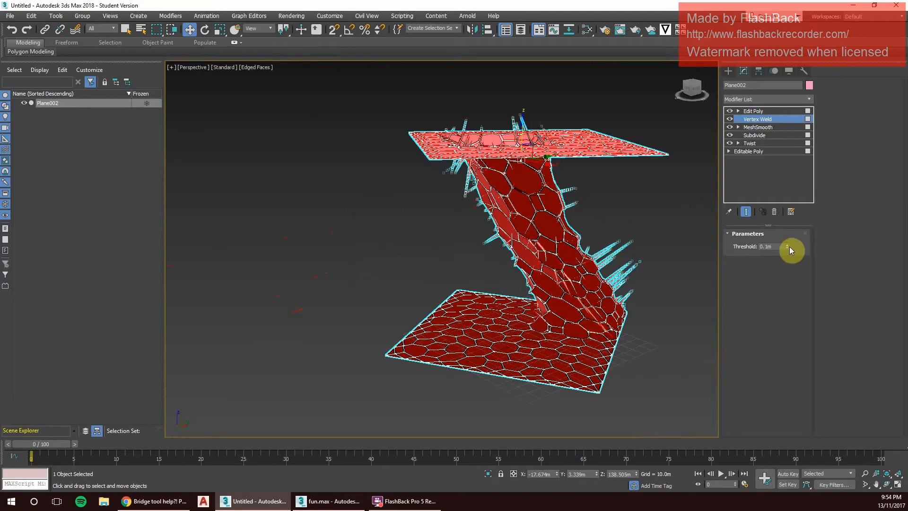
left_click_drag(790, 246, 774, 122)
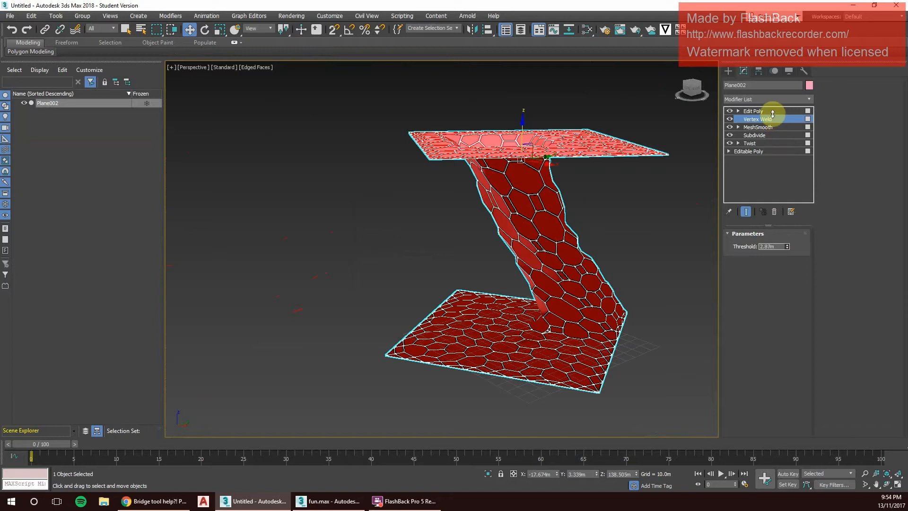
- Return to the Edit Poly modifier, set the per-polygon inset amount to 2.553 m and check the cell borders from several sides
middle_click_drag(600, 213, 646, 227, "alt")
left_click(753, 110)
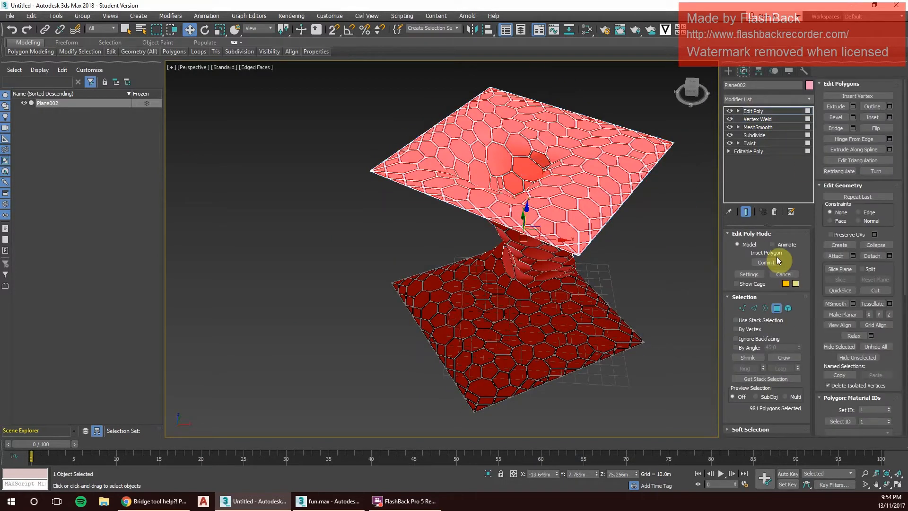
left_click(890, 118)
left_click_drag(609, 168, 611, 164)
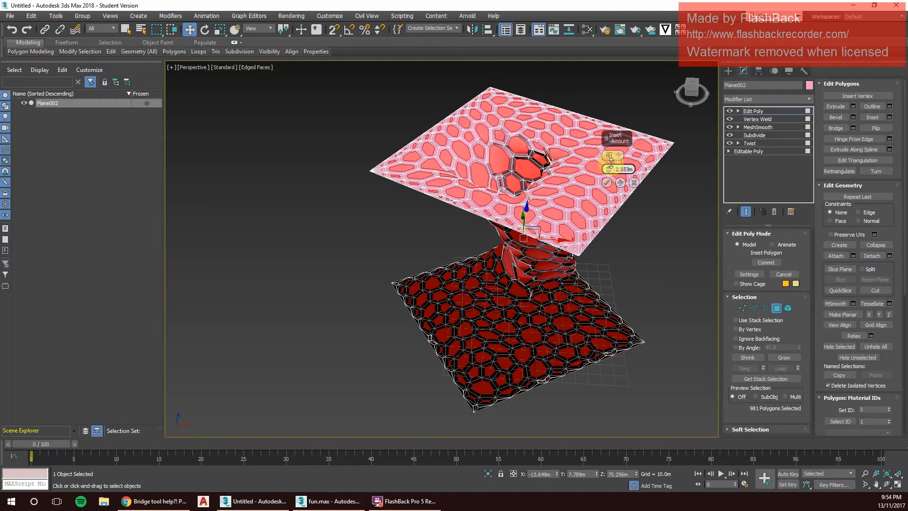
middle_click_drag(563, 251, 513, 317, "alt")
middle_click_drag(556, 340, 531, 314)
middle_click_drag(487, 274, 548, 288, "alt")
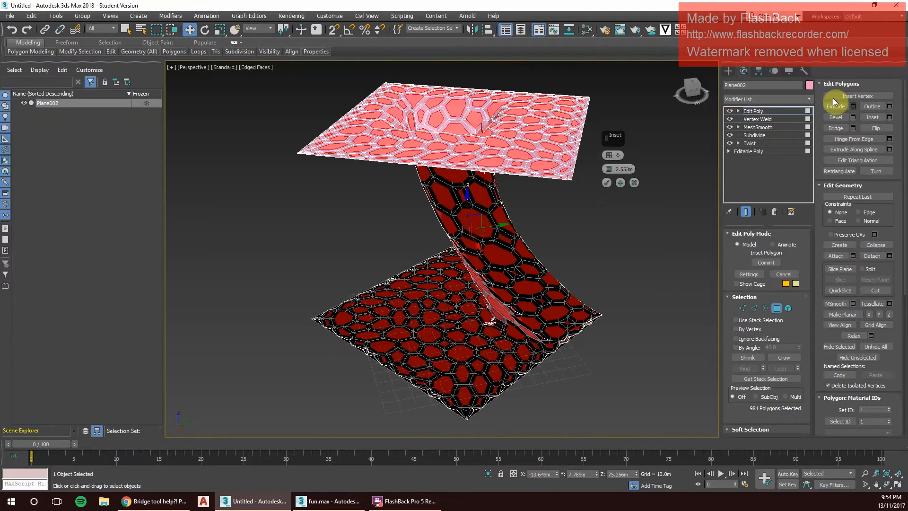
- Add a DeleteMesh modifier to remove the selected inner cell polygons and inspect the mesh
left_click(761, 99)
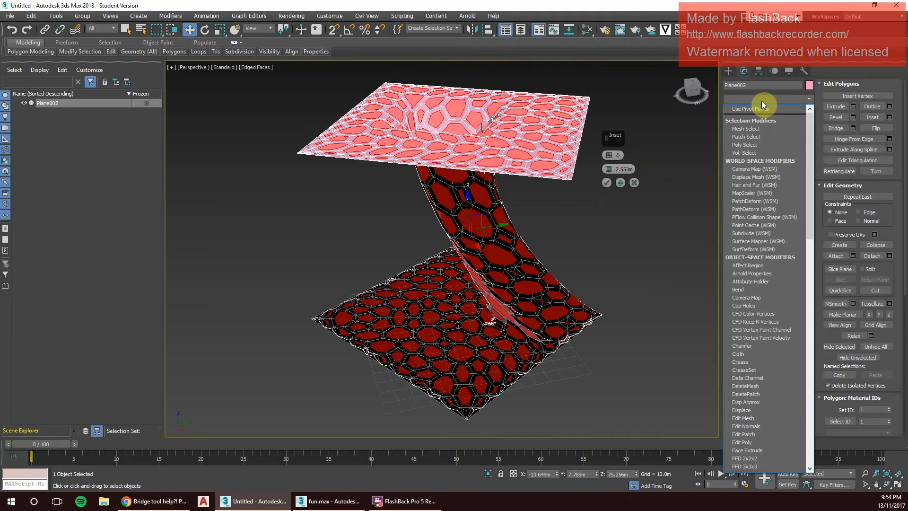
type("de")
left_click(759, 105)
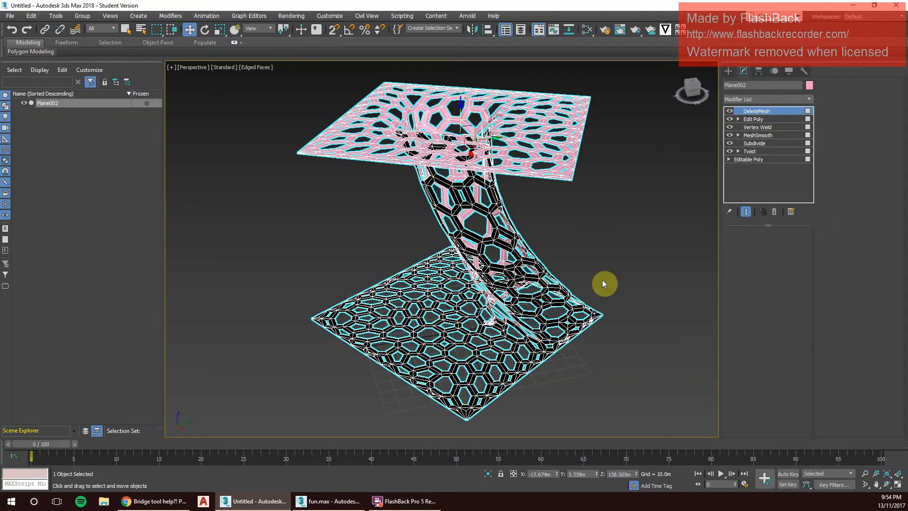
middle_click_drag(603, 283, 501, 286, "alt")
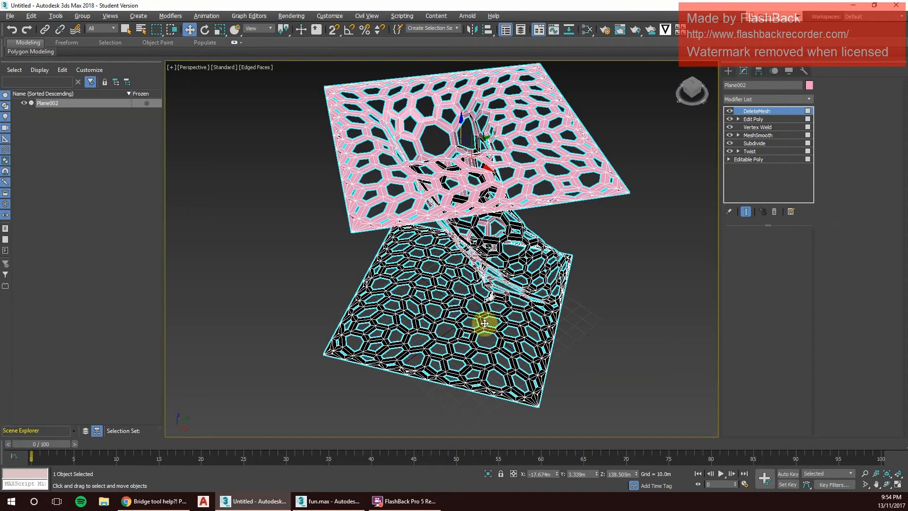
mouse_move(484, 324)
middle_mouse_down("alt")
mouse_move(487, 335)
mouse_move(471, 334)
middle_mouse_up("alt")
middle_click_drag(622, 243, 581, 254, "alt")
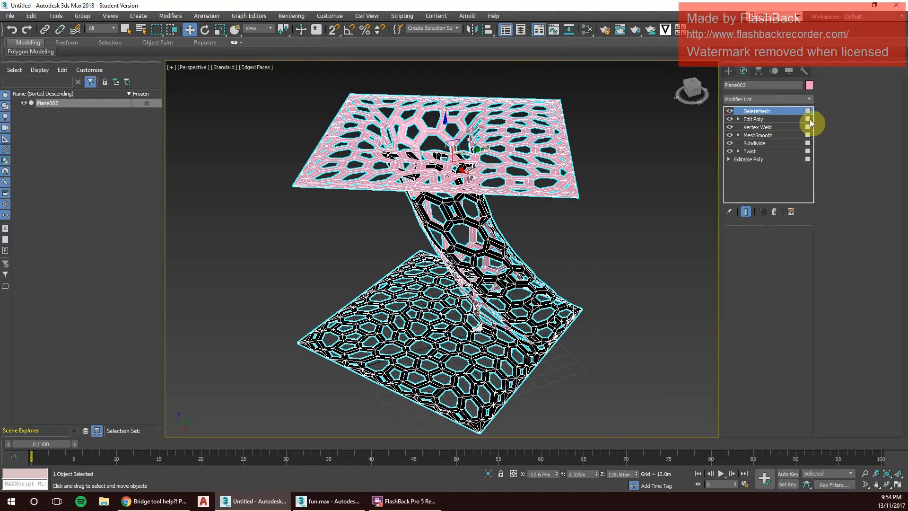
- Turn the DeleteMesh modifier off and on to compare its effect, and examine the deselected mesh from other sides
left_click(730, 111)
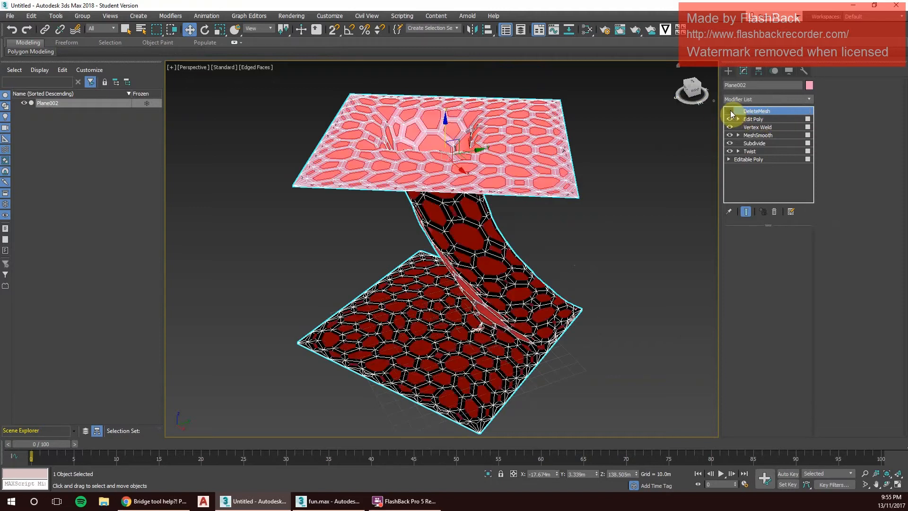
left_click(730, 111)
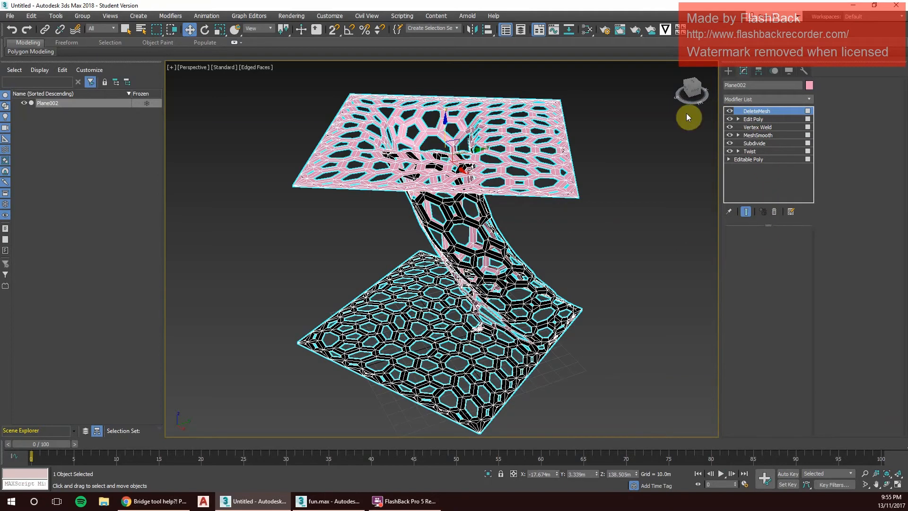
middle_click_drag(585, 200, 586, 192)
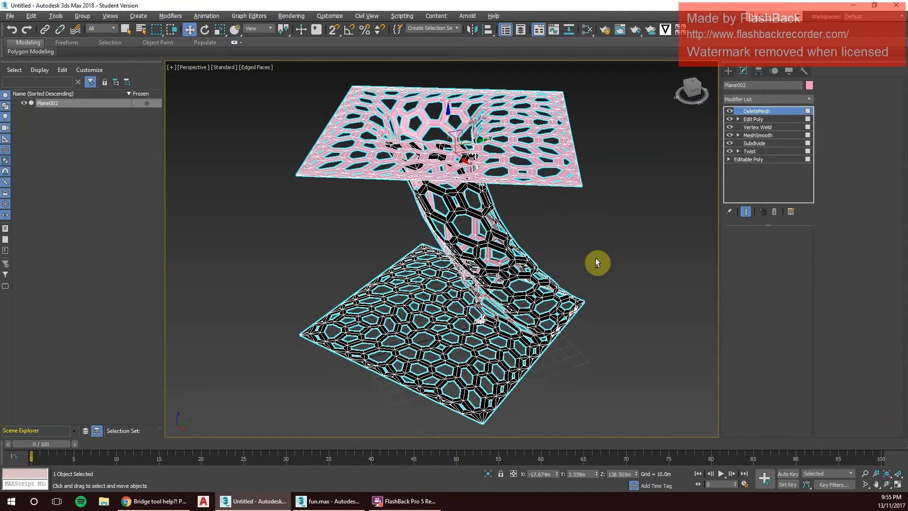
middle_click_drag(595, 257, 637, 245, "alt")
left_click(637, 245)
middle_click_drag(498, 277, 563, 311, "alt")
scroll(563, 311, "up", 4)
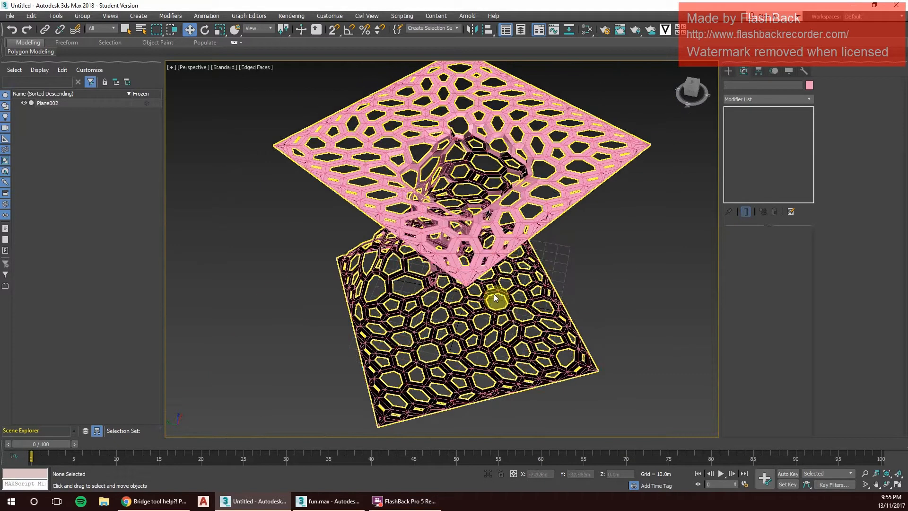
- Add a TurboSmooth modifier on top of the DeleteMesh on the perforated mesh
left_click(493, 293)
left_click(776, 98)
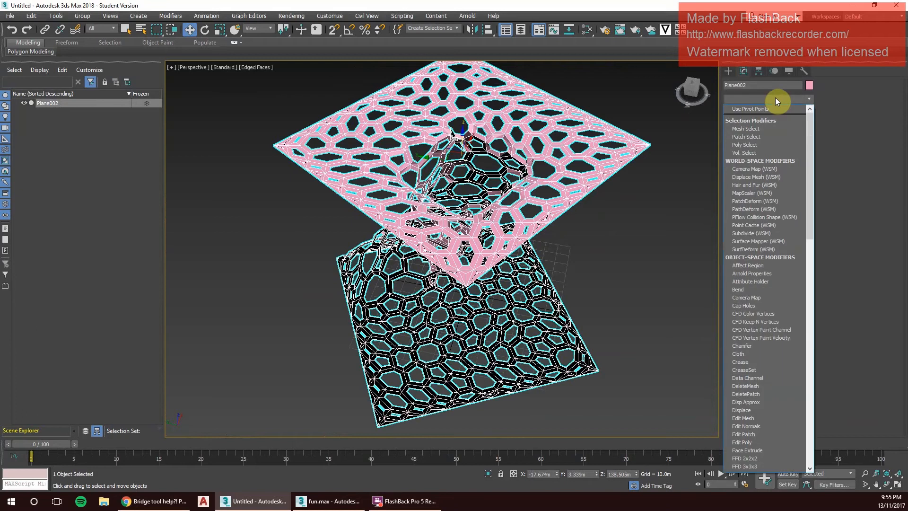
scroll(776, 97, "down", 1)
scroll(757, 293, "down", 12)
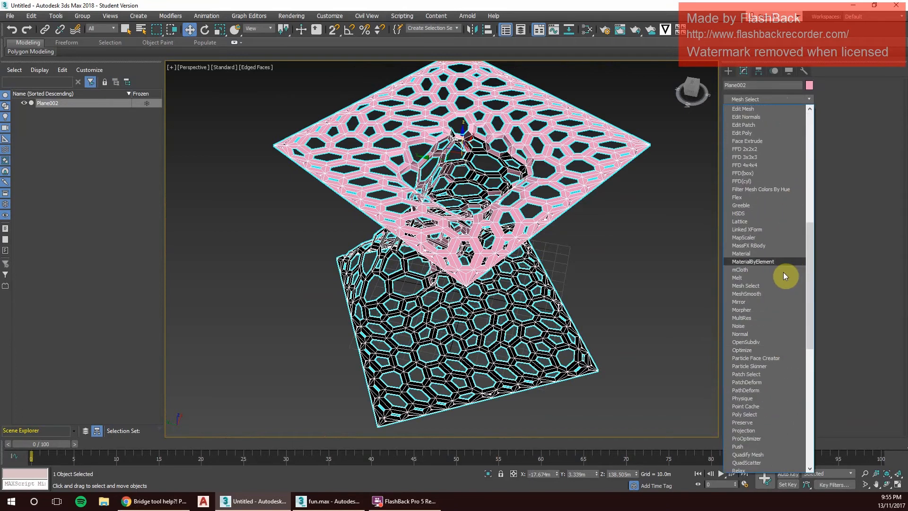
left_click(792, 93)
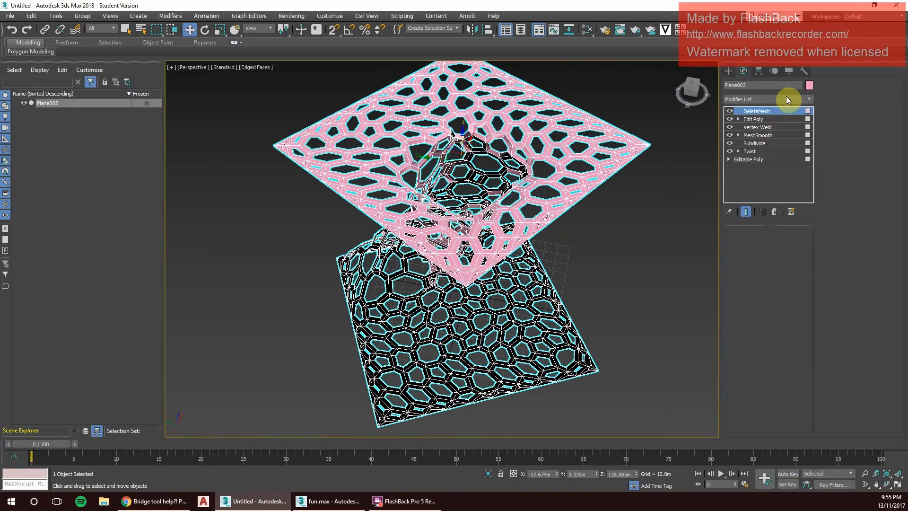
left_click(787, 97)
key("t")
key("u")
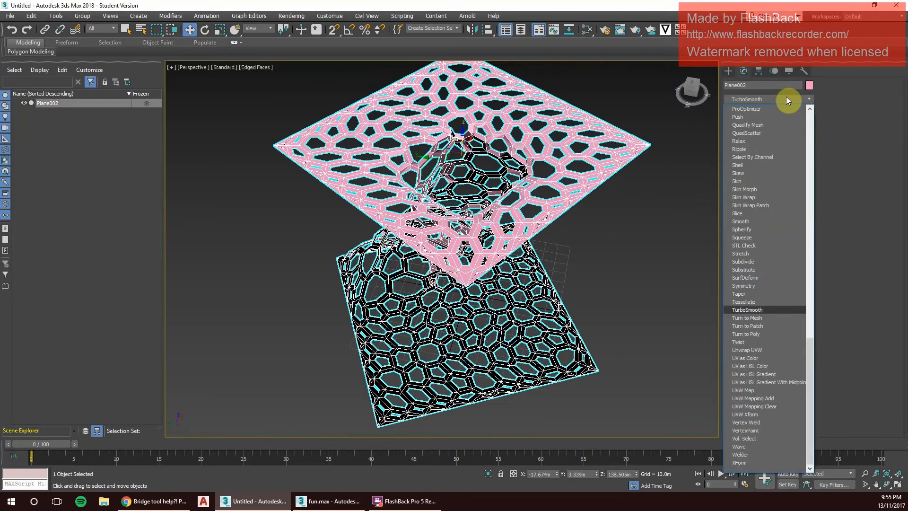
left_click(731, 309)
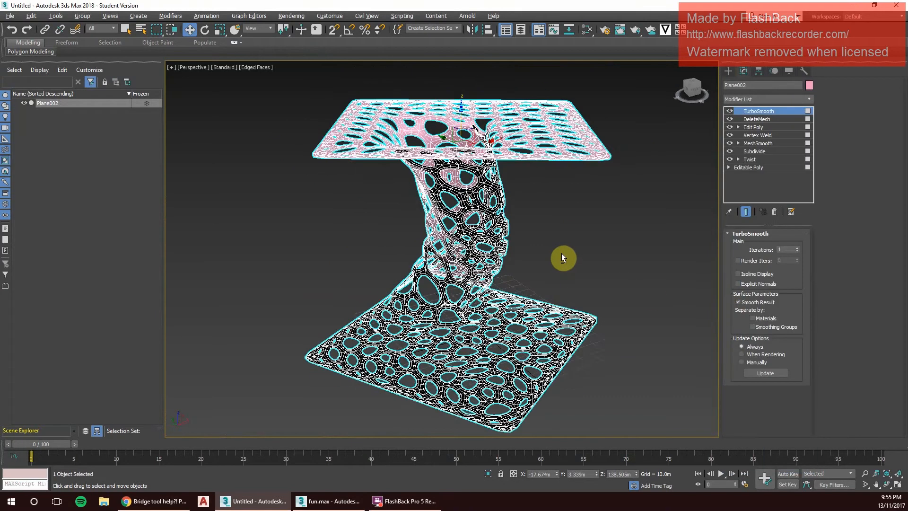
- Examine the smoothed, perforated mesh around its twisted bridge and both planes, with the object deselected and selected
middle_click_drag(495, 250, 441, 330, "alt")
middle_click_drag(424, 371, 408, 405, "alt")
mouse_move(496, 371)
middle_mouse_down("alt")
mouse_move(422, 357)
mouse_move(487, 357)
middle_mouse_up("alt")
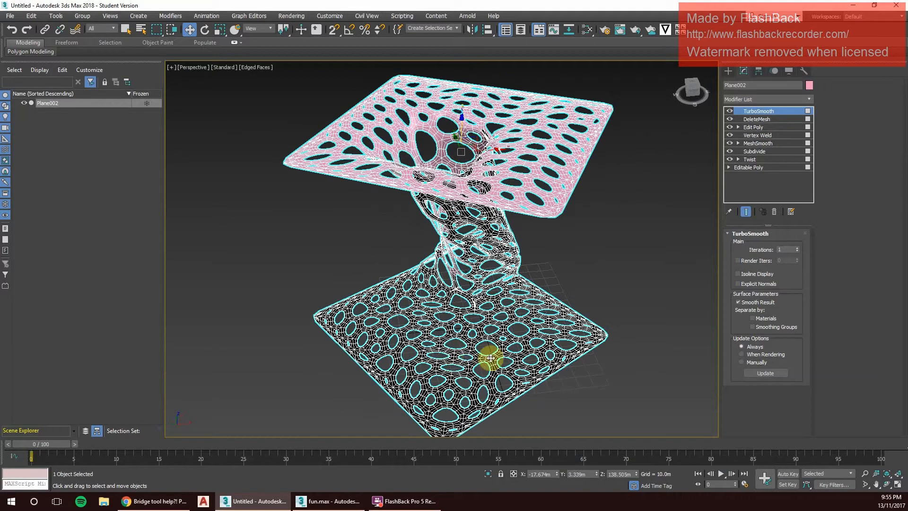
left_click(600, 263)
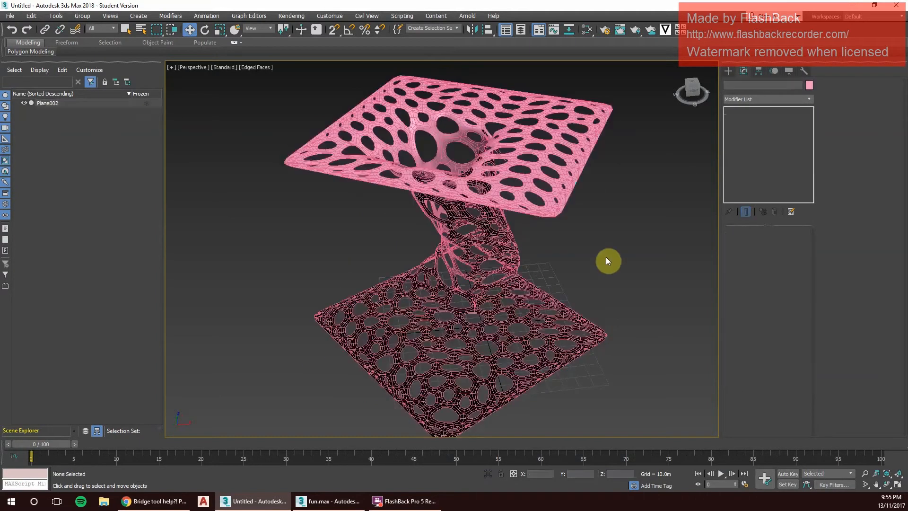
middle_click_drag(604, 260, 555, 255, "alt")
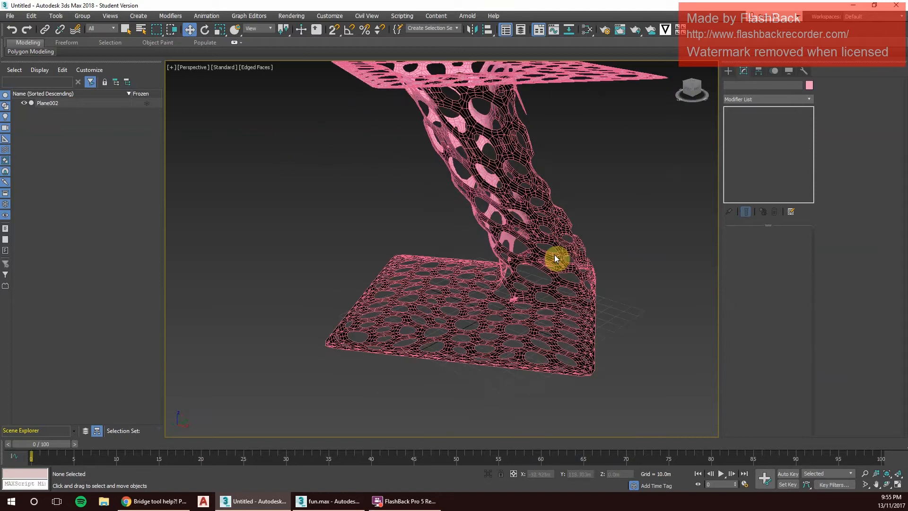
left_click(258, 66)
left_click(308, 163)
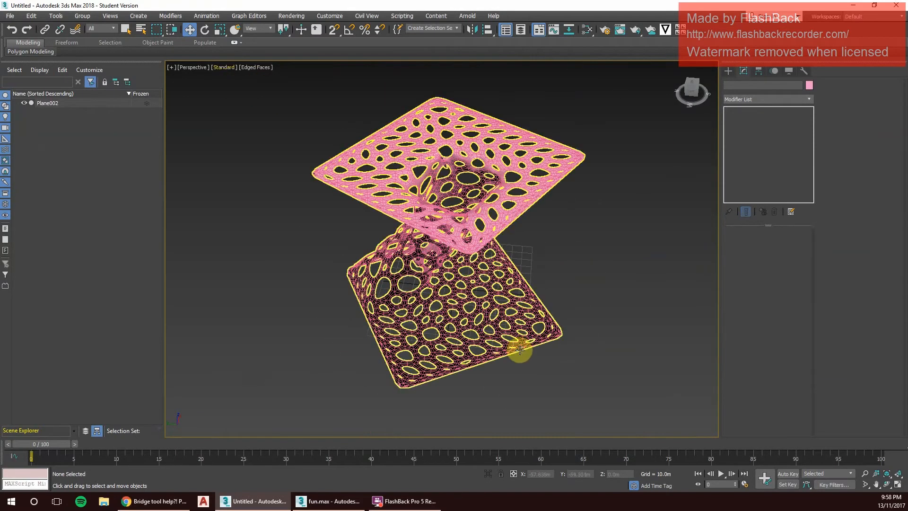
left_click(520, 177)
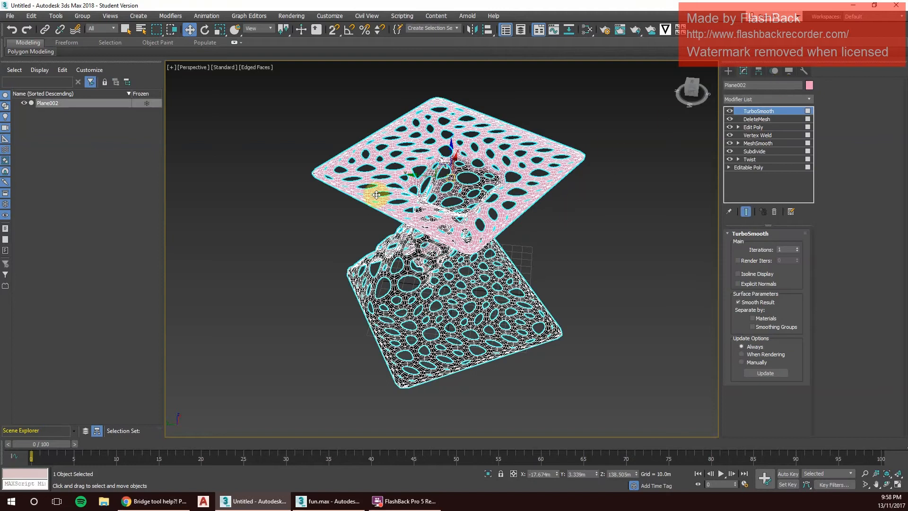
middle_click_drag(581, 298, 555, 285, "alt")
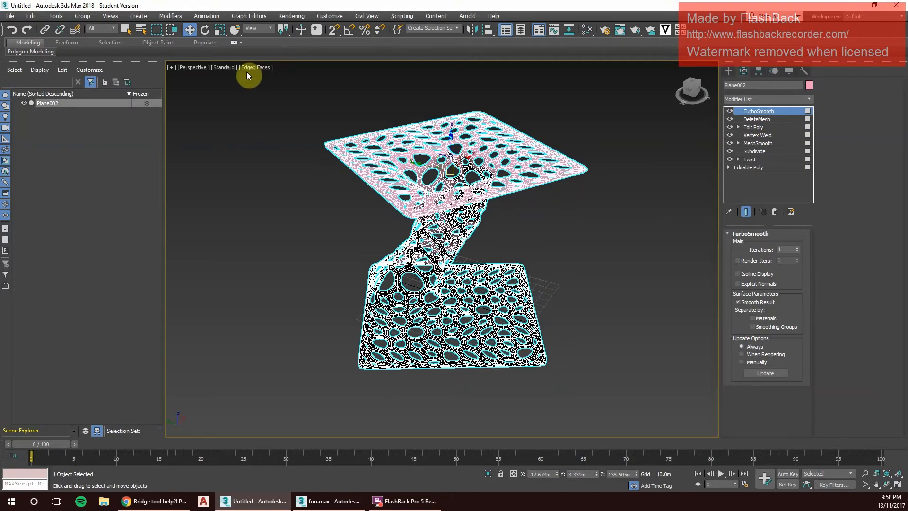
- Turn off edged faces for the perspective view, set its quality to High Quality, and deselect the mesh to inspect it
middle_click_drag(380, 222, 348, 132, "alt")
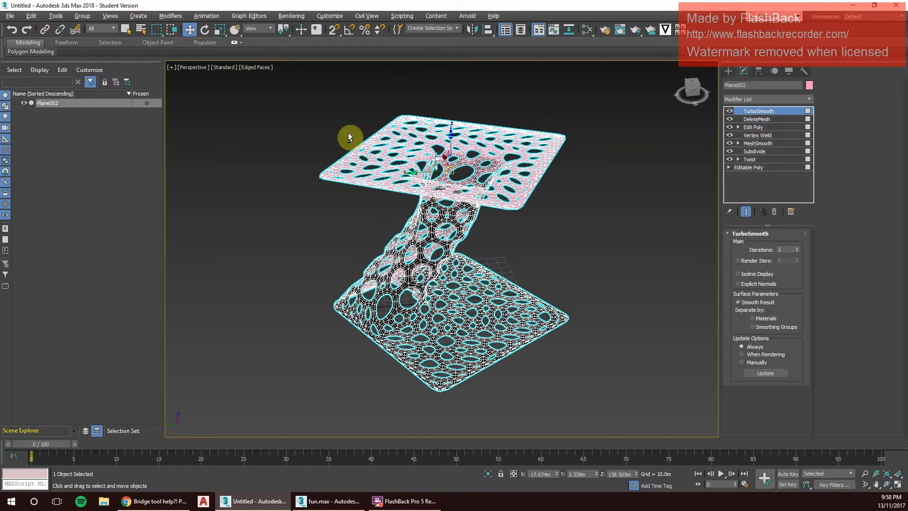
left_click(256, 67)
left_click(291, 178)
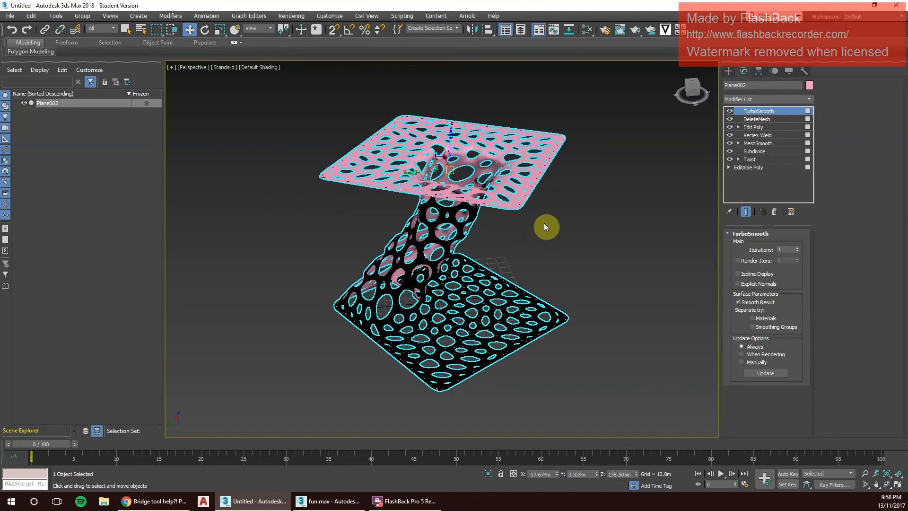
middle_click_drag(519, 308, 421, 277, "alt")
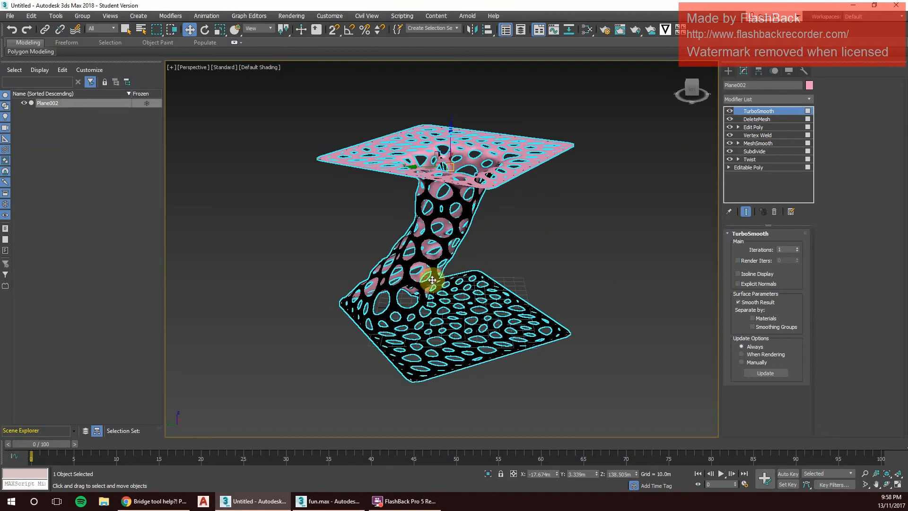
middle_click_drag(496, 365, 496, 362, "alt")
left_click(224, 67)
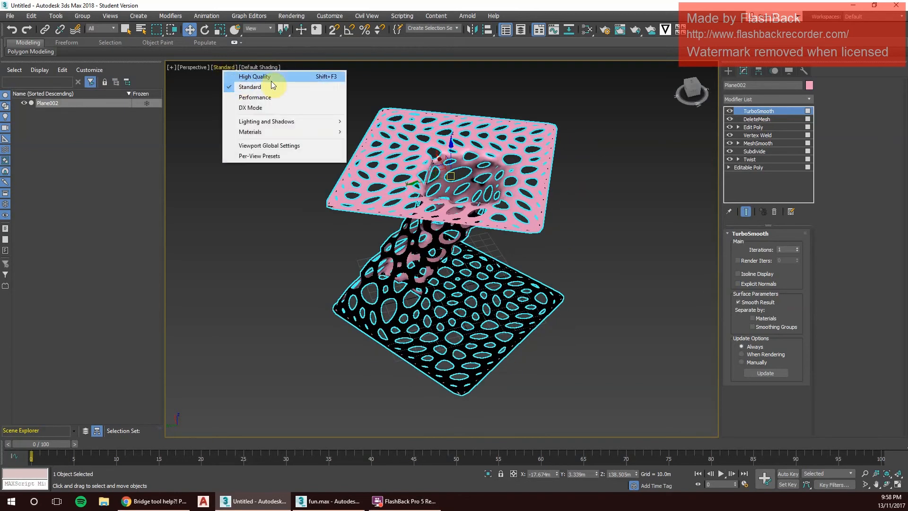
left_click(255, 77)
left_click(569, 274)
middle_click_drag(569, 274, 563, 128, "alt")
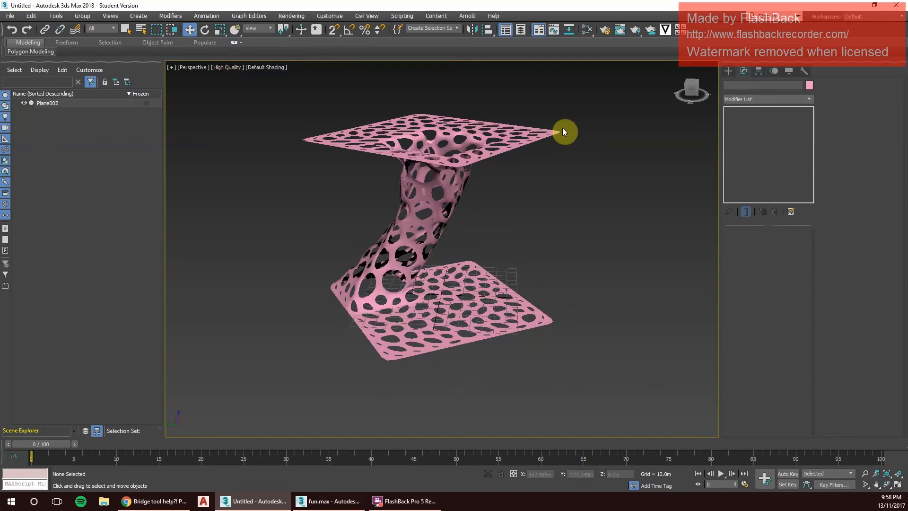
- Add a Shell modifier above the TurboSmooth on the perforated mesh and inspect its thickness around the bridge and planes
left_click(526, 134)
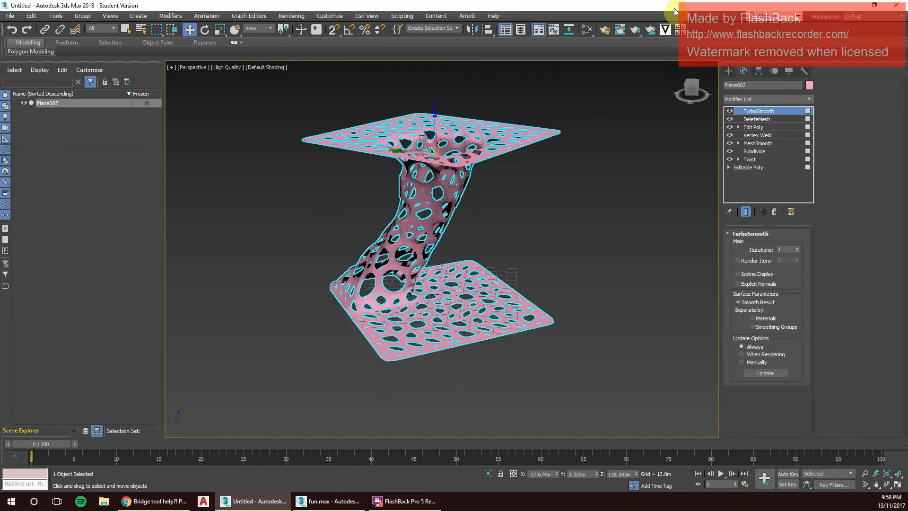
left_click(745, 101)
scroll(745, 101, "down", 15)
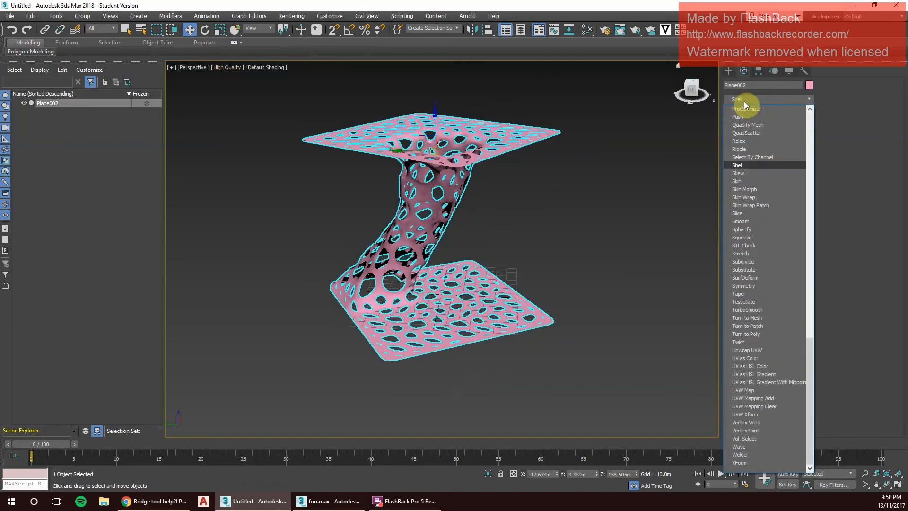
left_click(756, 164)
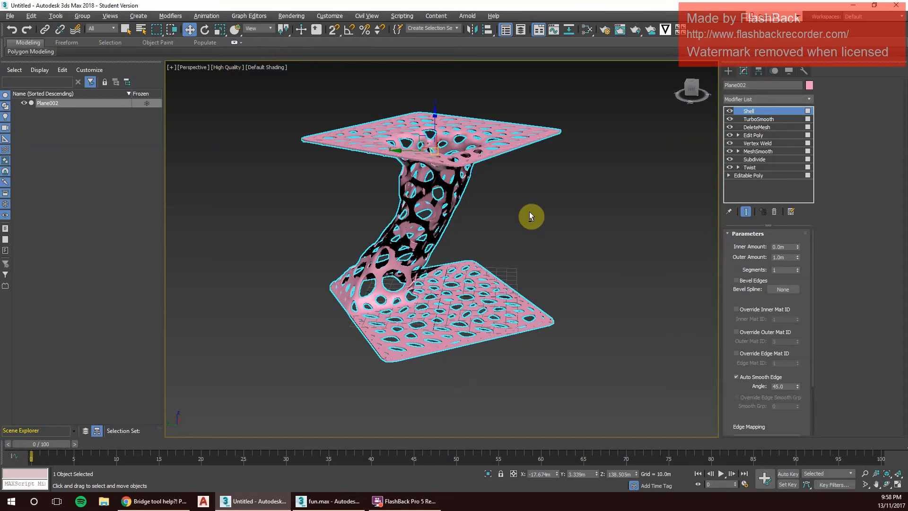
middle_click_drag(529, 211, 464, 211, "alt")
scroll(450, 290, "up", 2)
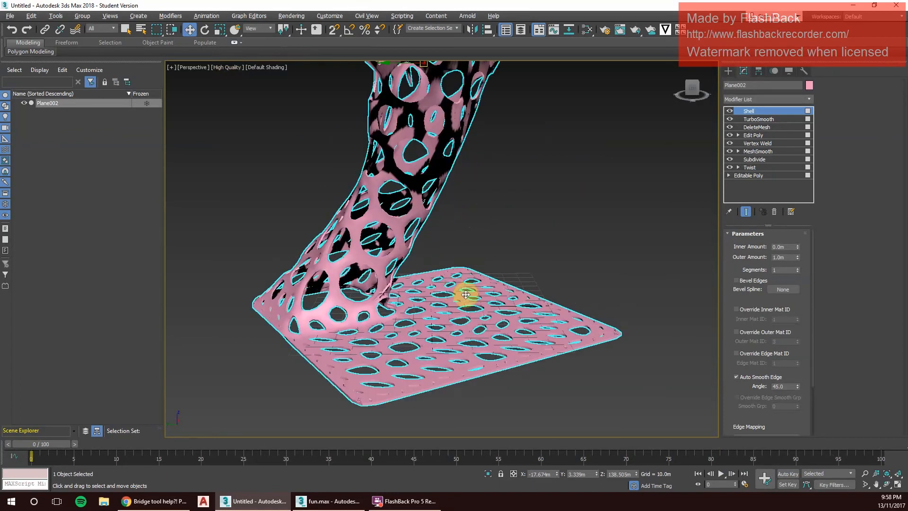
scroll(509, 314, "up", 2)
scroll(473, 220, "down", 4)
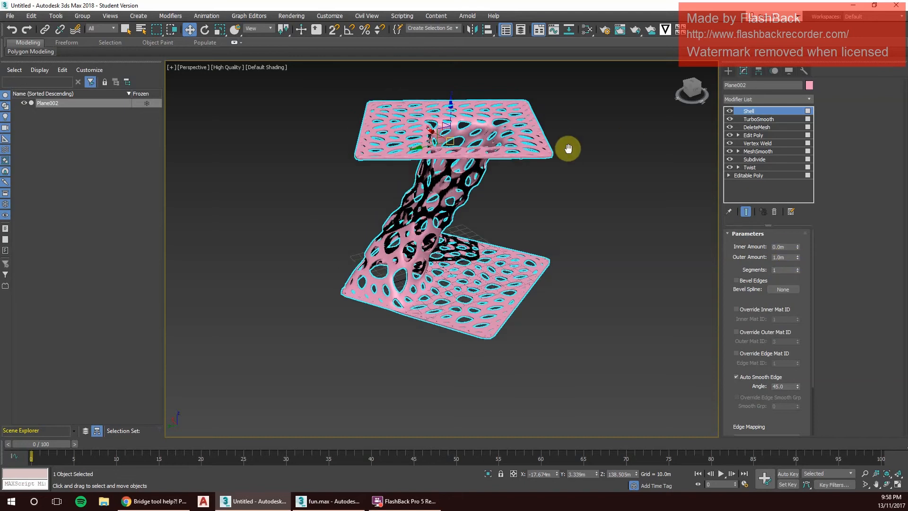
scroll(543, 161, "up", 4)
scroll(558, 156, "down", 4)
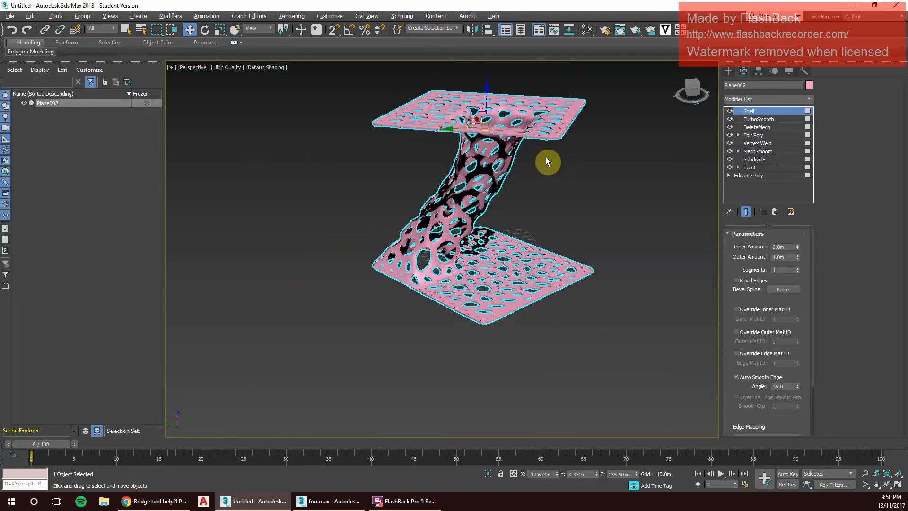
scroll(568, 156, "up", 2)
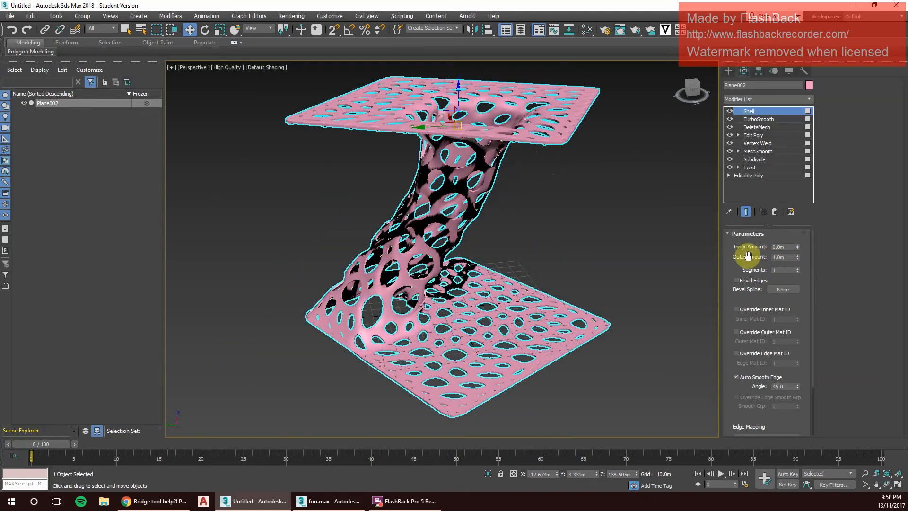
- Increase the Shell modifier's outer amount to thicken the perforated mesh, and deselect the object
left_click(794, 256)
left_click_drag(797, 256, 794, 191)
left_click(576, 199)
- Examine the thickened, perforated mesh from several sides, including the twisted bridge and the edges of both planes
middle_click_drag(618, 255, 498, 271, "alt")
scroll(401, 237, "up", 3)
scroll(470, 222, "down", 1)
middle_click_drag(470, 222, 602, 278, "alt")
scroll(504, 199, "down", 6)
scroll(527, 248, "up", 5)
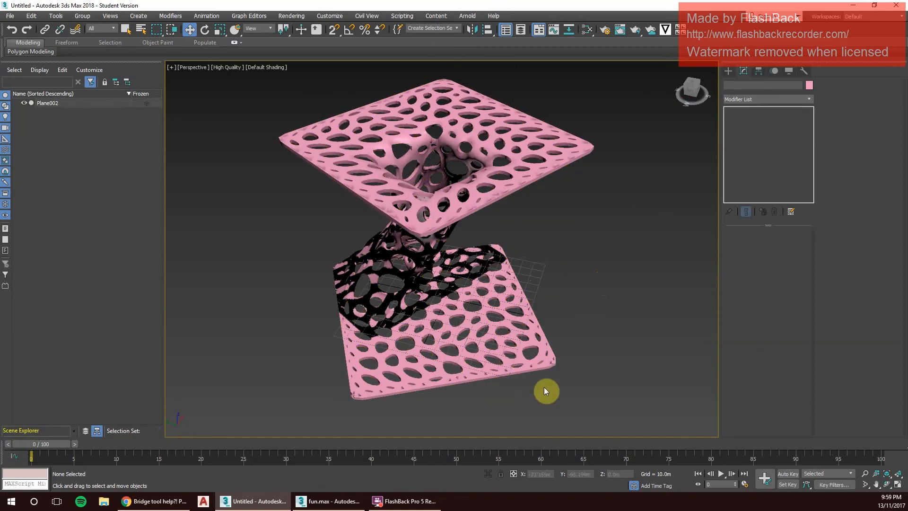
middle_click_drag(656, 324, 663, 327)
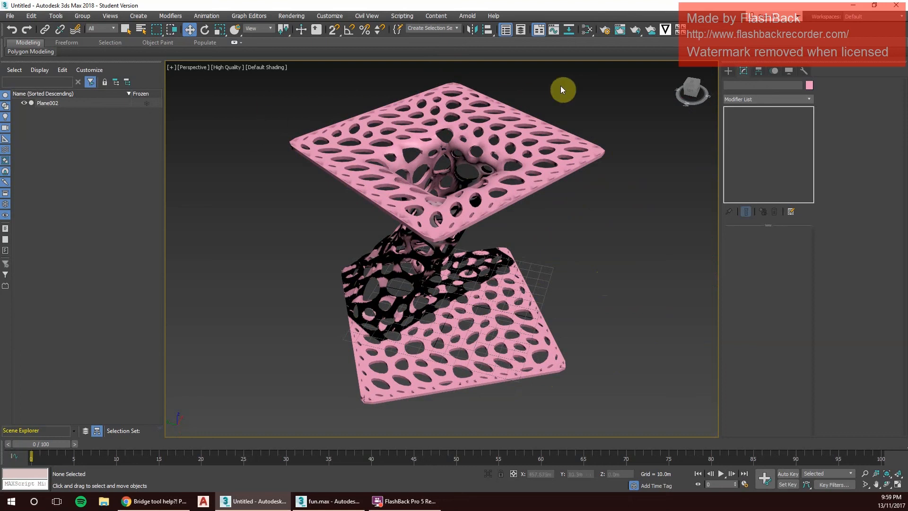
middle_click_drag(626, 81, 586, 186, "alt")
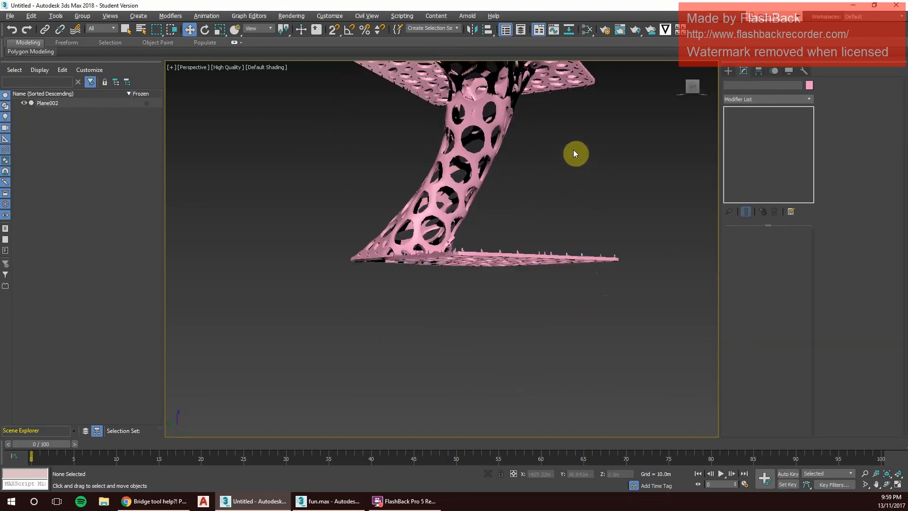
middle_click_drag(576, 154, 553, 211, "alt")
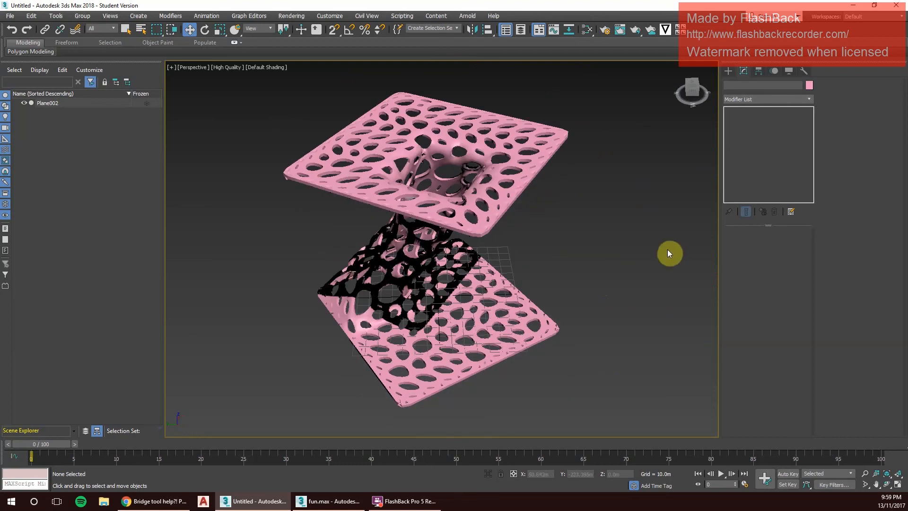